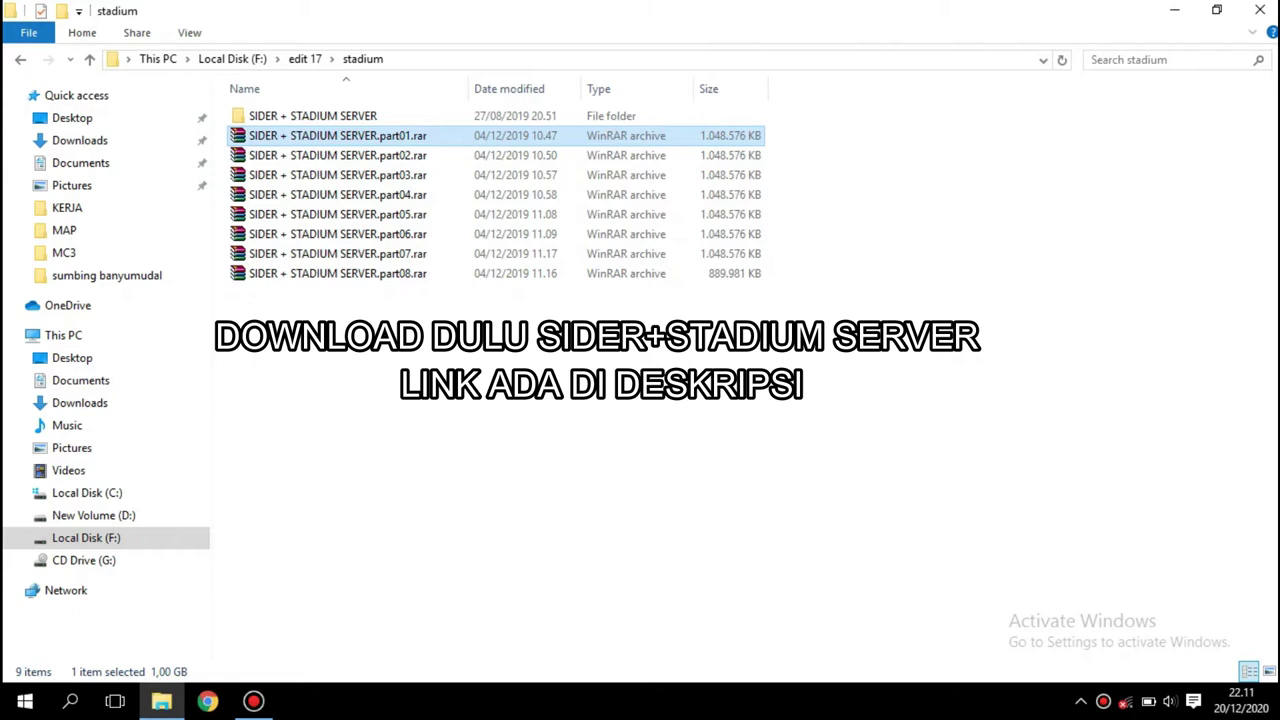
# Open SIDER + STADIUM SERVER.part01.rar and look through its Sider folder and the modules subfolder
pyautogui.press('Return')
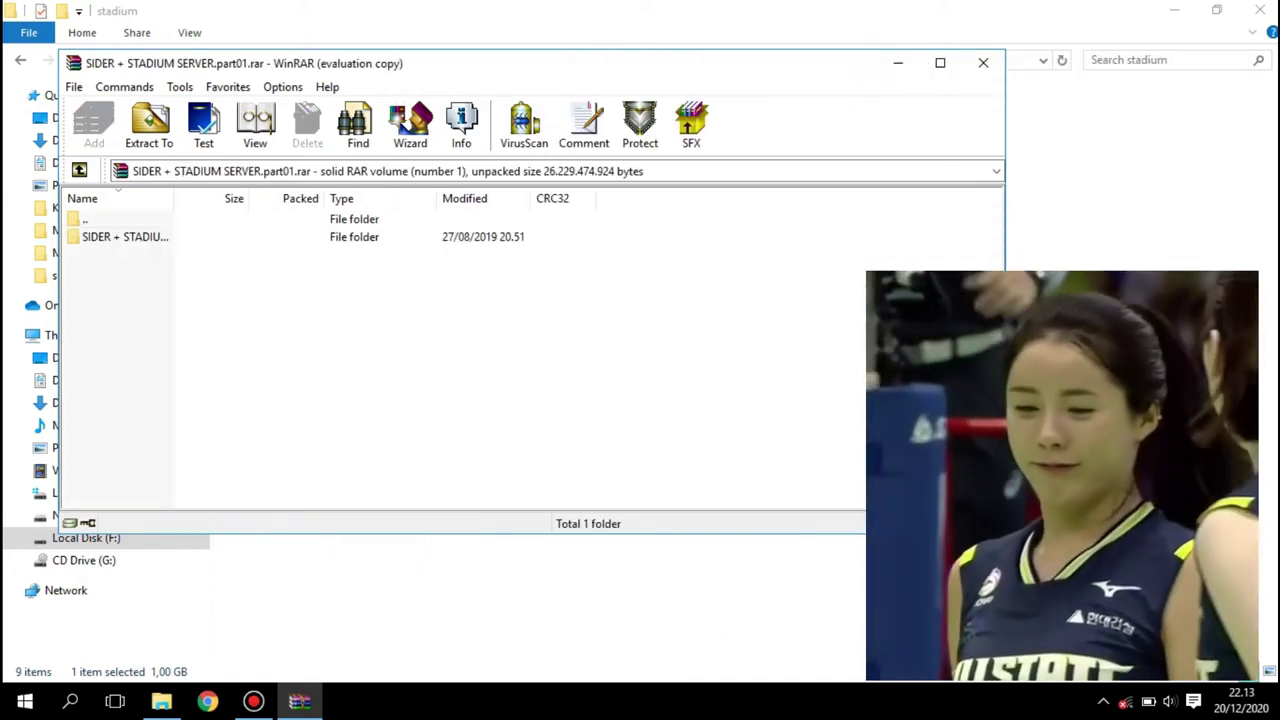
pyautogui.click(125, 236)
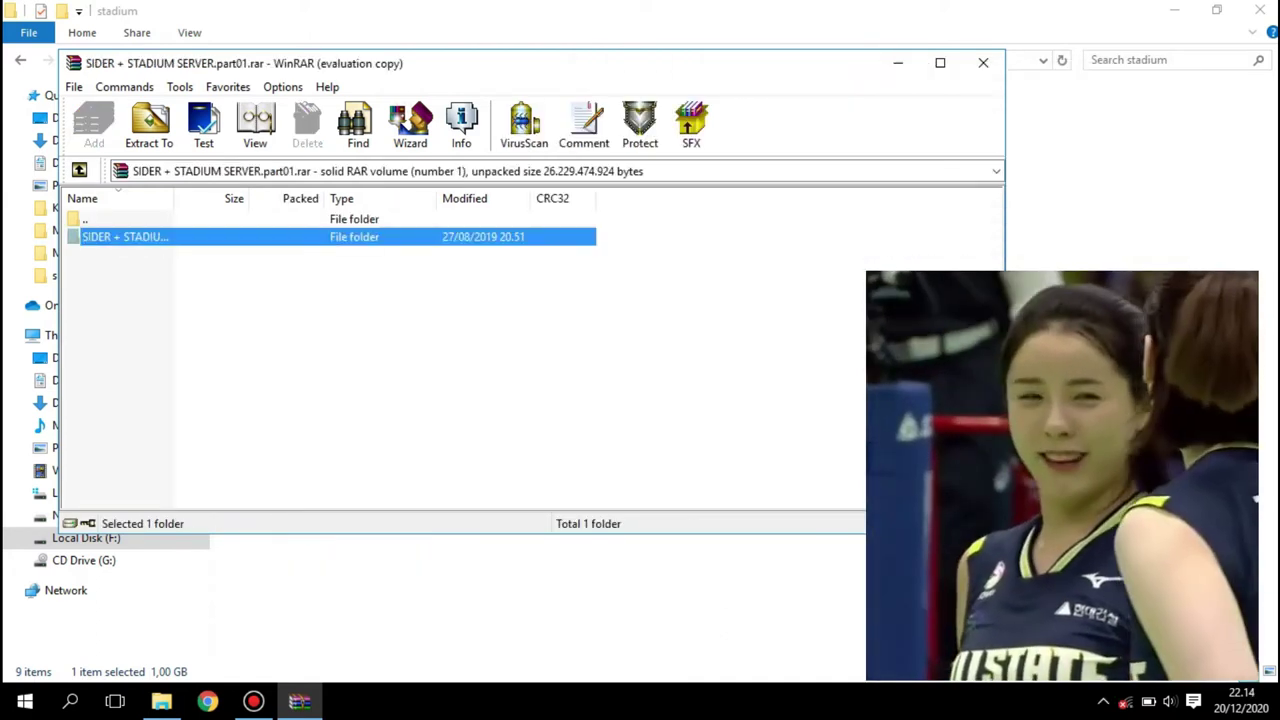
pyautogui.doubleClick(125, 236)
pyautogui.doubleClick(125, 236)
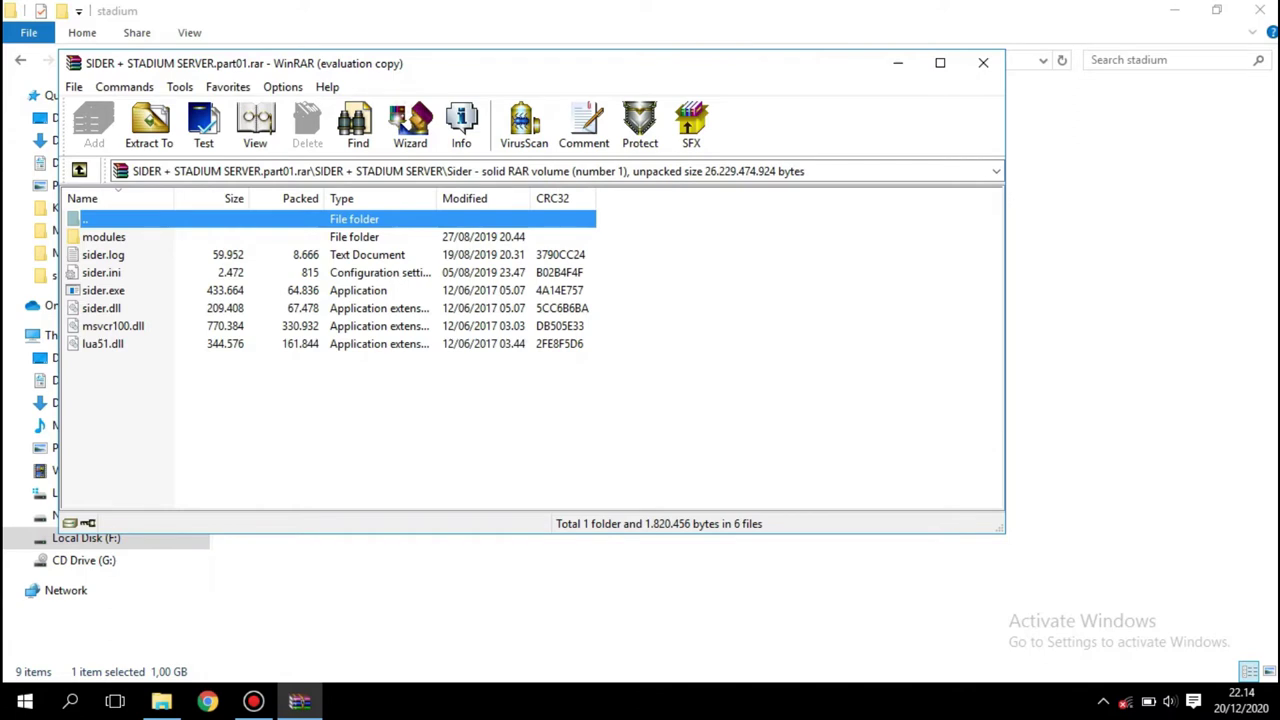
pyautogui.doubleClick(104, 237)
# Examine the archive's Fixed Game Plan folder, going through common and menu down to general
pyautogui.press('BackSpace')
pyautogui.press('BackSpace')
pyautogui.press('Down')
pyautogui.press('Return')
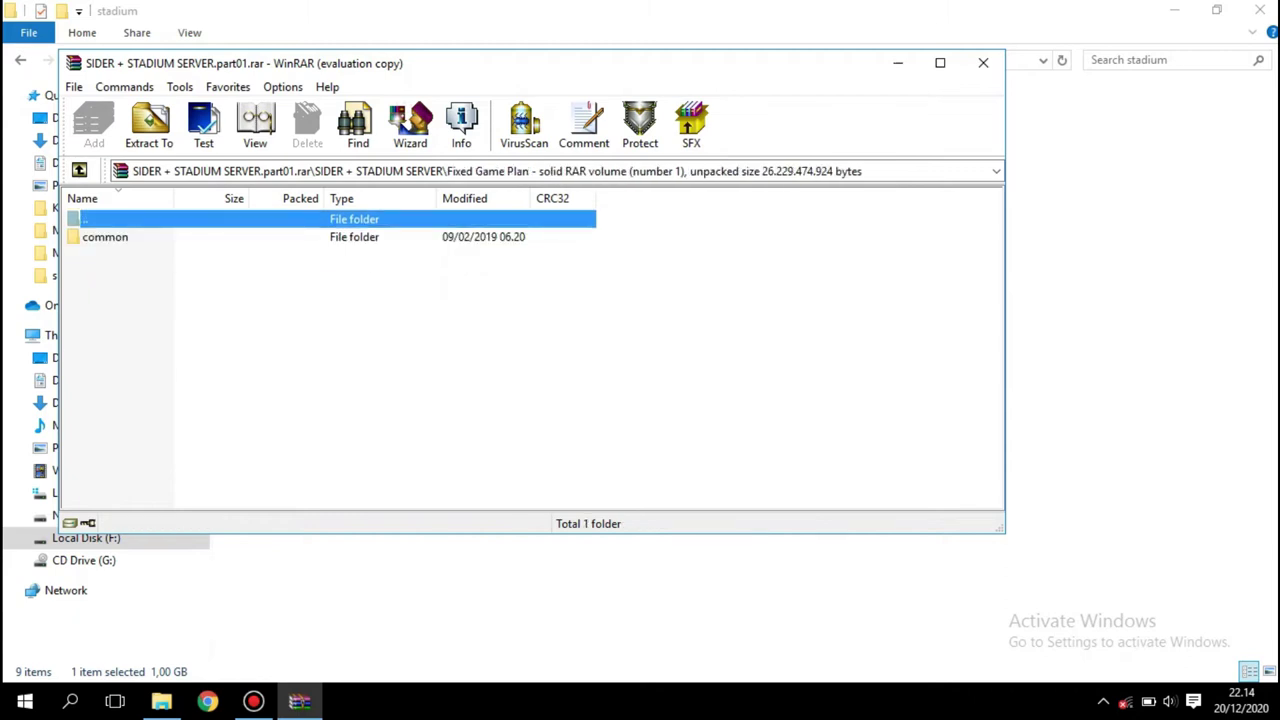
pyautogui.press('Down')
pyautogui.press('Return')
pyautogui.press('Down')
pyautogui.press('Down')
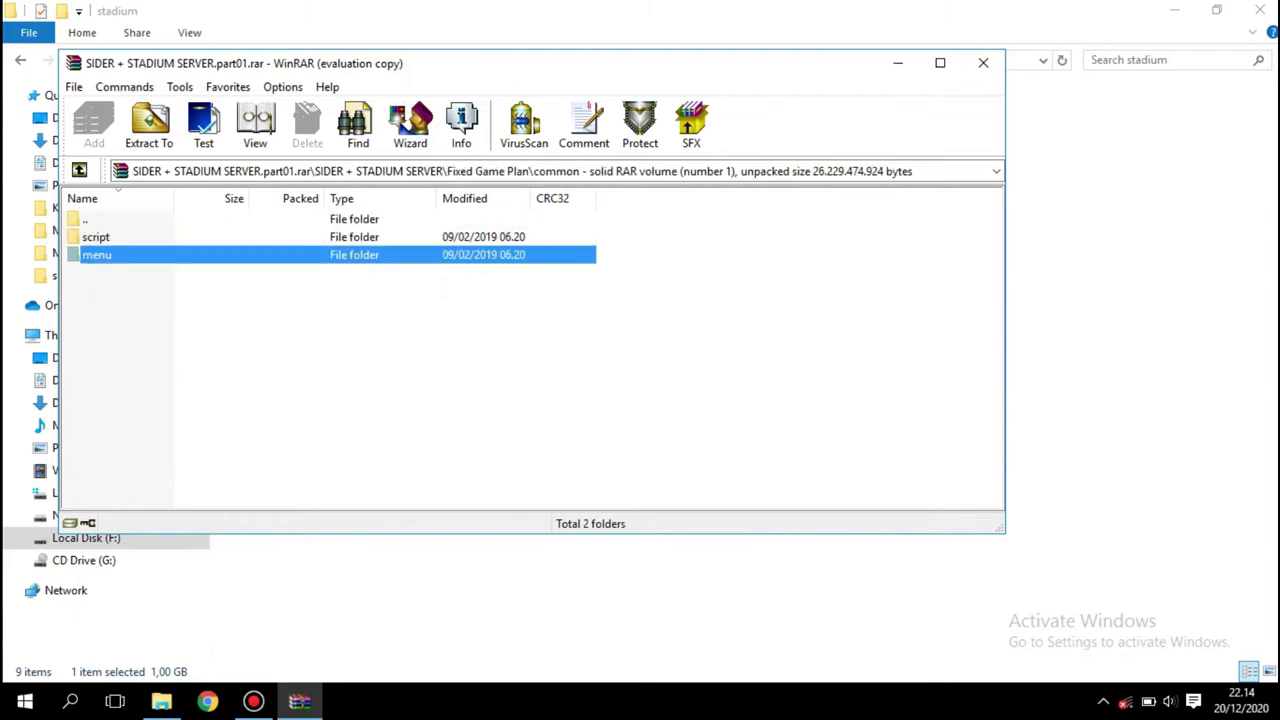
pyautogui.press('Return')
pyautogui.press('Down')
pyautogui.press('Return')
pyautogui.press('Down')
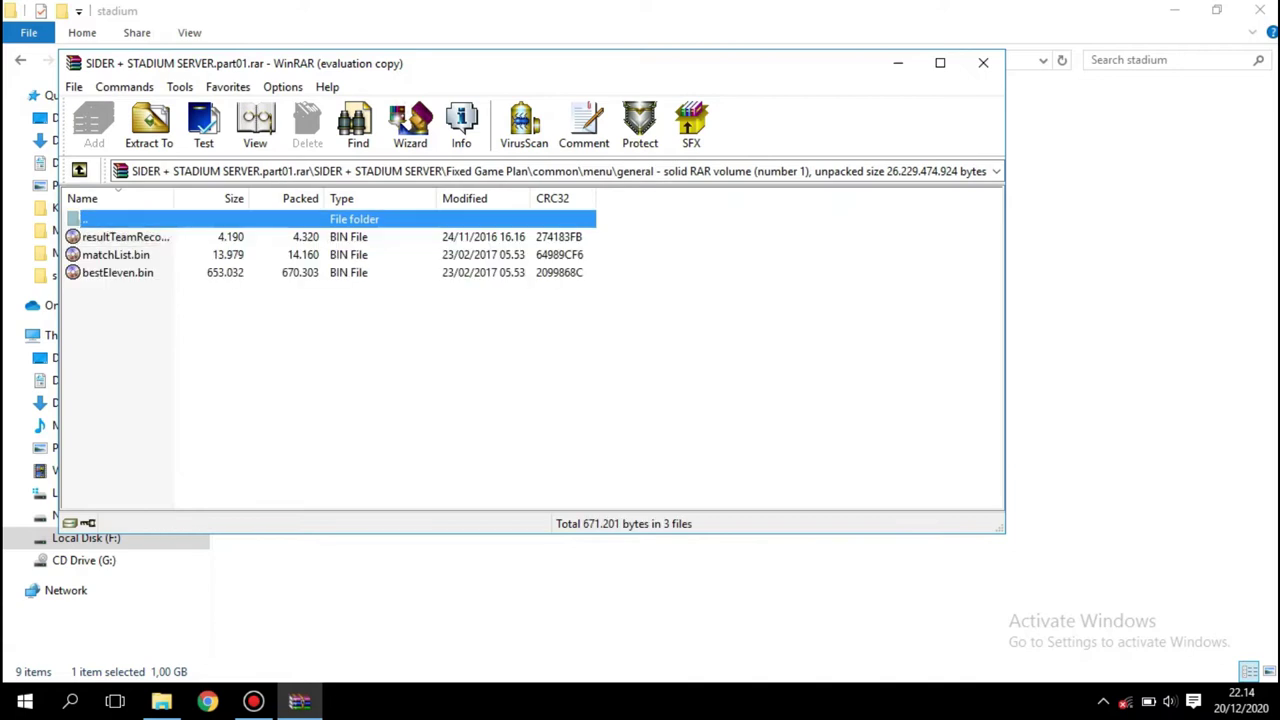
# Go back up from the general folder through the parent folders of Fixed Game Plan in the archive
pyautogui.press('Up')
pyautogui.press('Return')
pyautogui.press('Up')
pyautogui.press('Return')
pyautogui.press('Up')
pyautogui.press('Up')
pyautogui.press('Return')
pyautogui.press('Up')
pyautogui.press('Return')
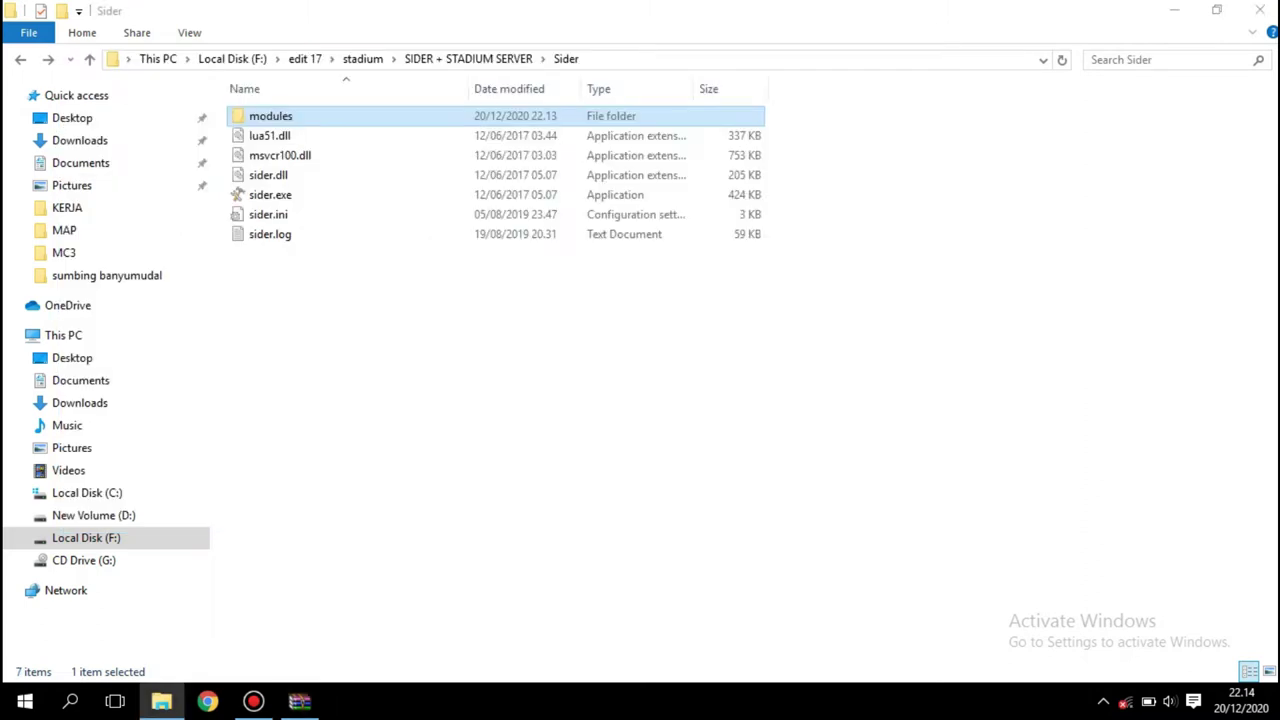
# Open a second File Explorer window from the extracted Sider folder and enlarge it over the first window
pyautogui.click(600, 400)
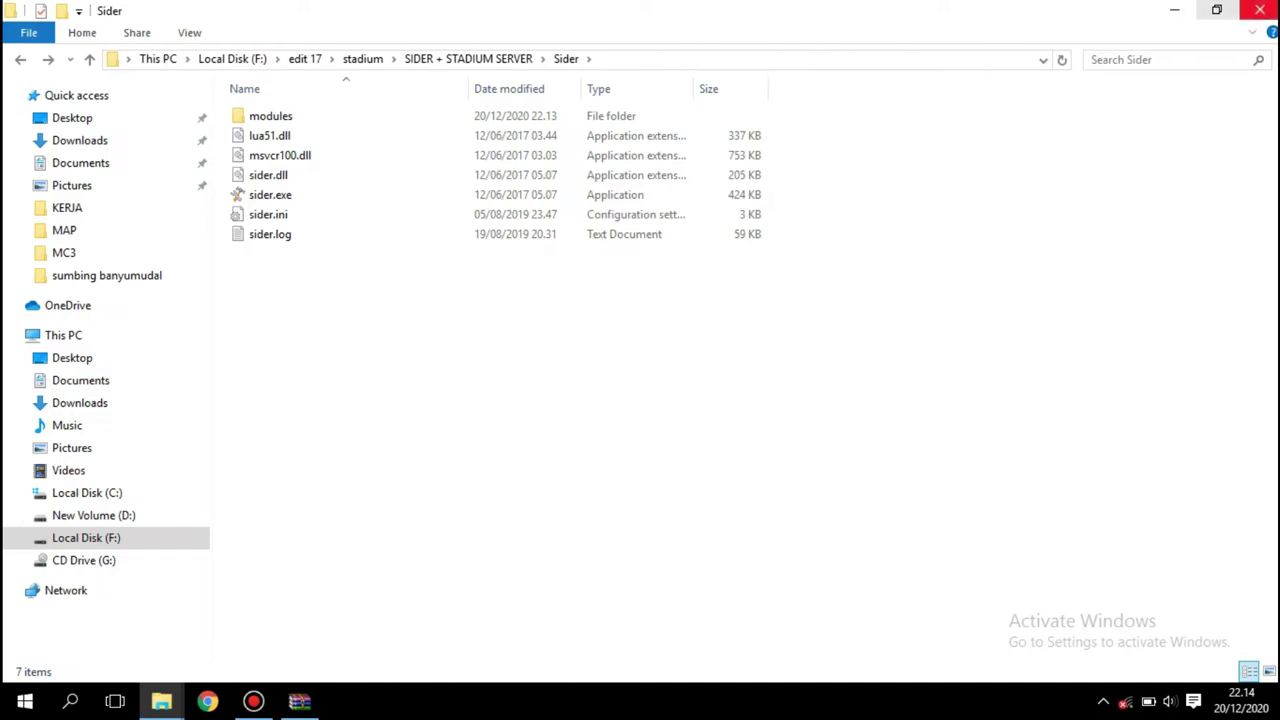
pyautogui.hotkey('ctrl', 'n')
pyautogui.moveTo(600, 70); pyautogui.dragTo(724, 72)
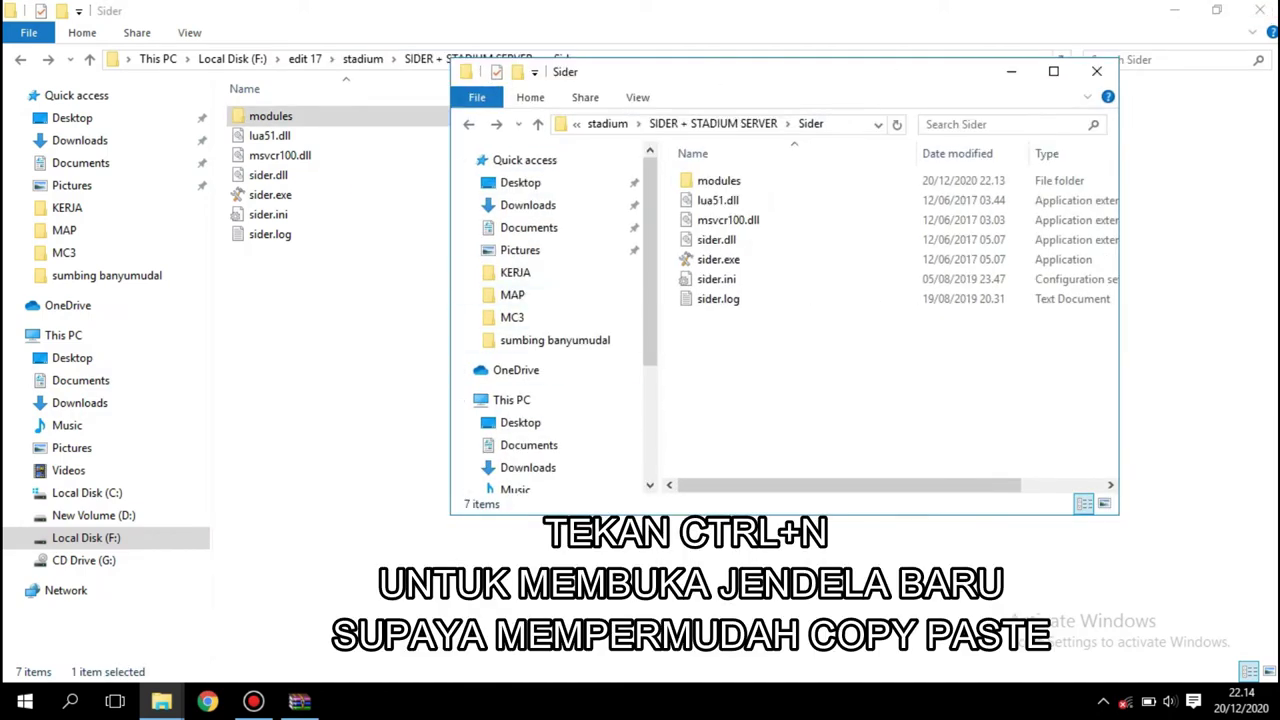
pyautogui.moveTo(1112, 508); pyautogui.dragTo(1215, 577)
pyautogui.scroll(-1, 550, 460)
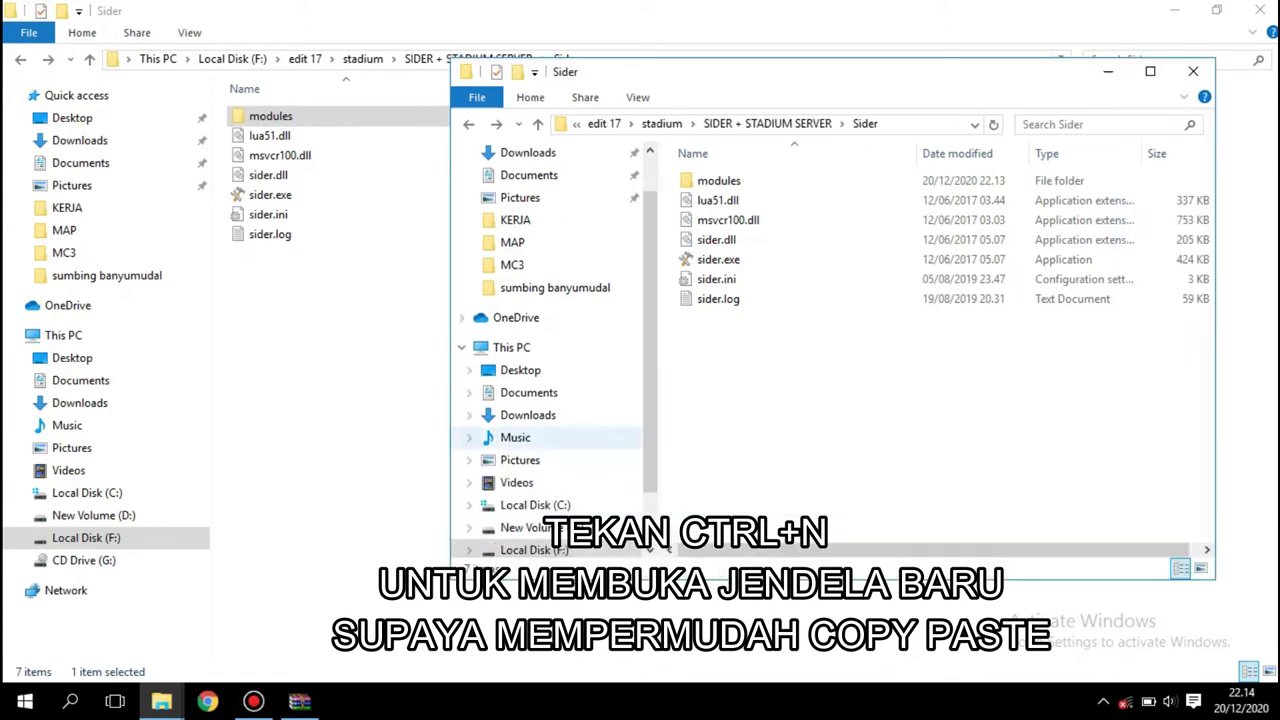
pyautogui.scroll(-2, 550, 460)
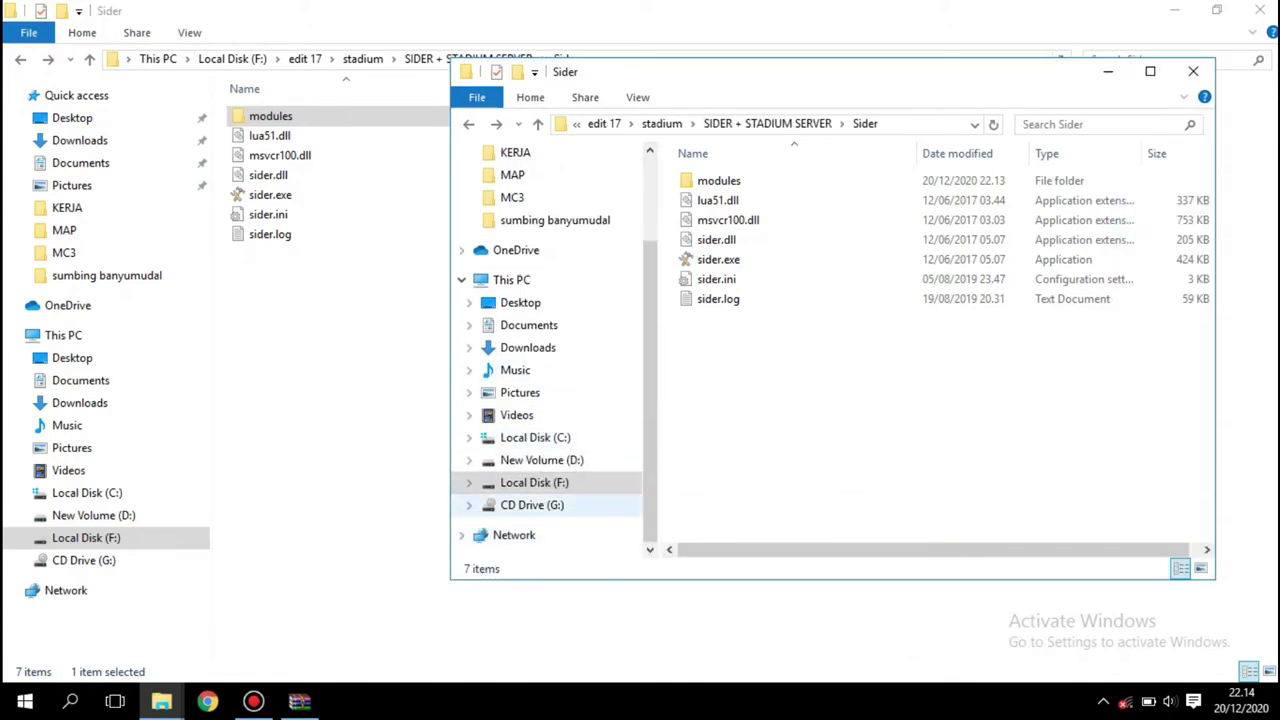
pyautogui.hotkey('alt', 'F4')
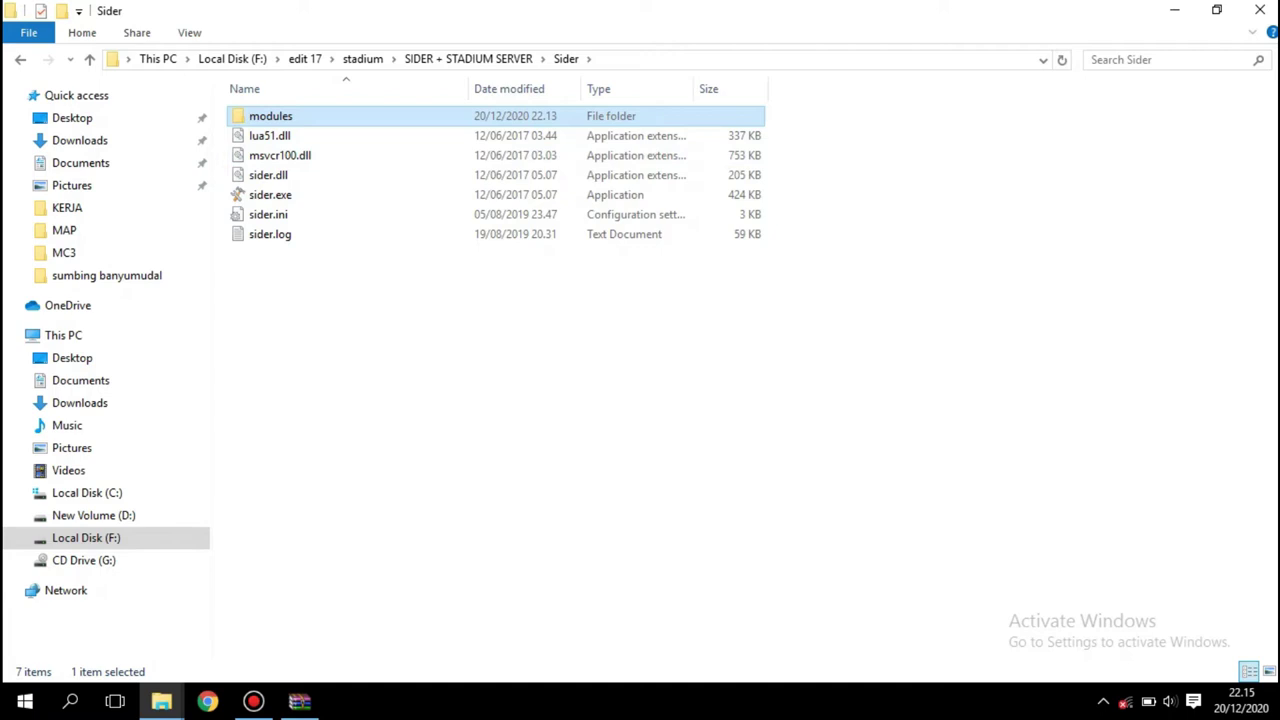
# Show the extracted Sider modules folder in one window and the Pro Evolution Soccer 2017 modules folder in the other
pyautogui.doubleClick(270, 116)
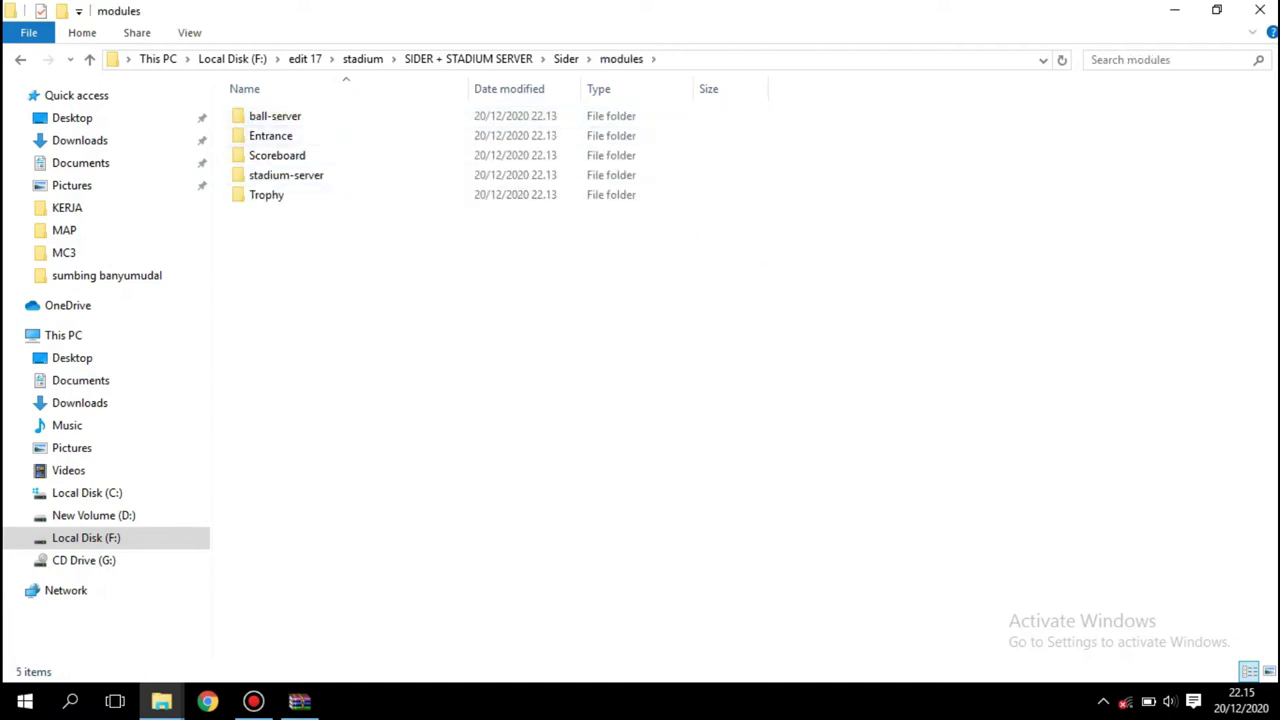
pyautogui.moveTo(161, 701)
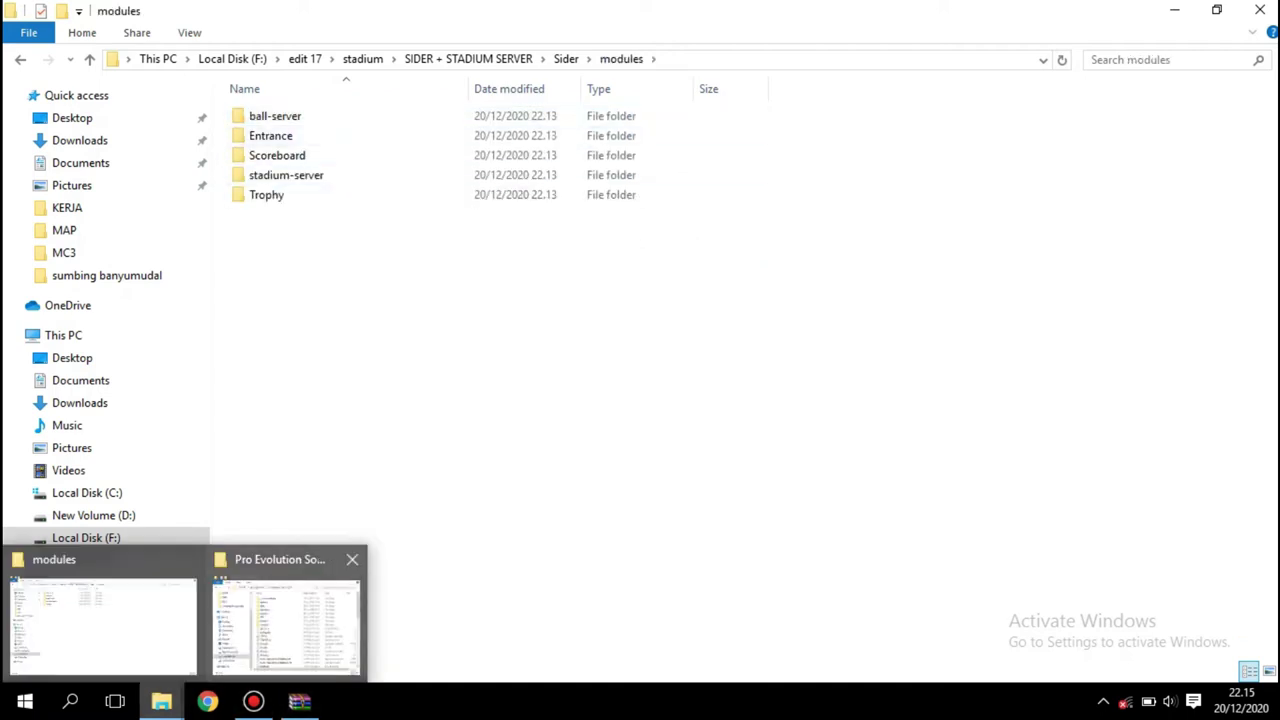
pyautogui.click(287, 615)
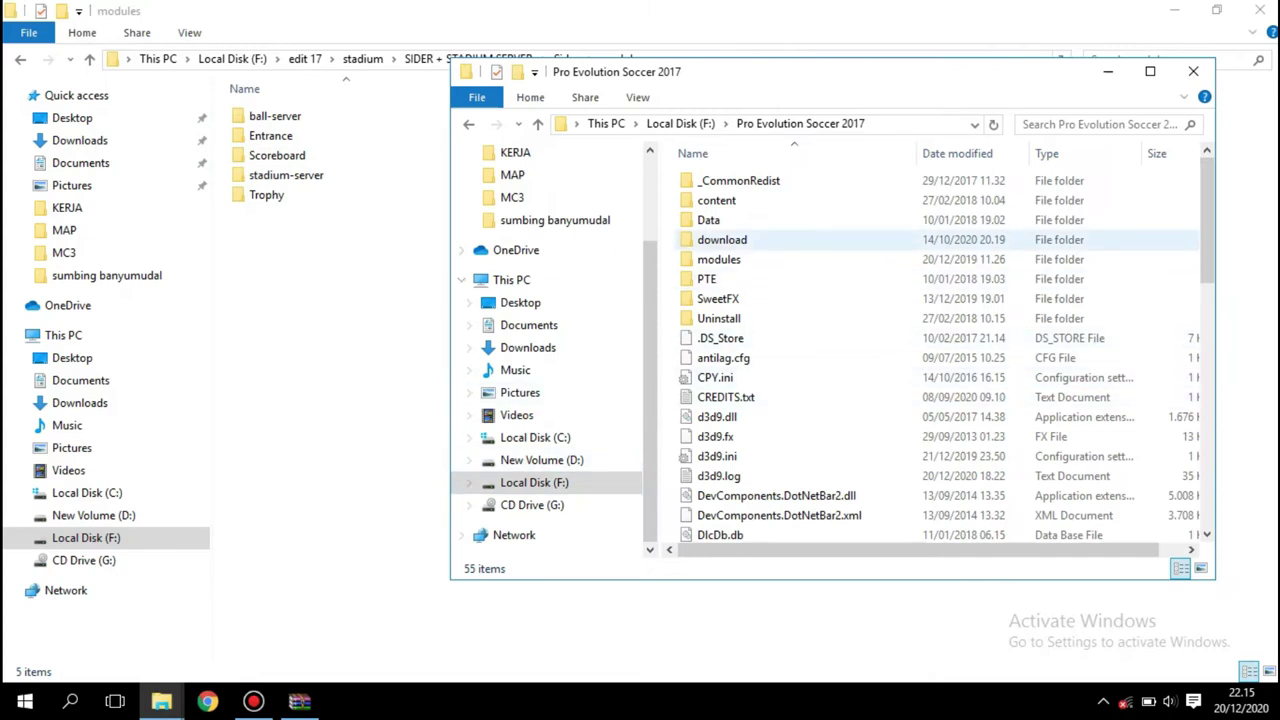
pyautogui.doubleClick(719, 259)
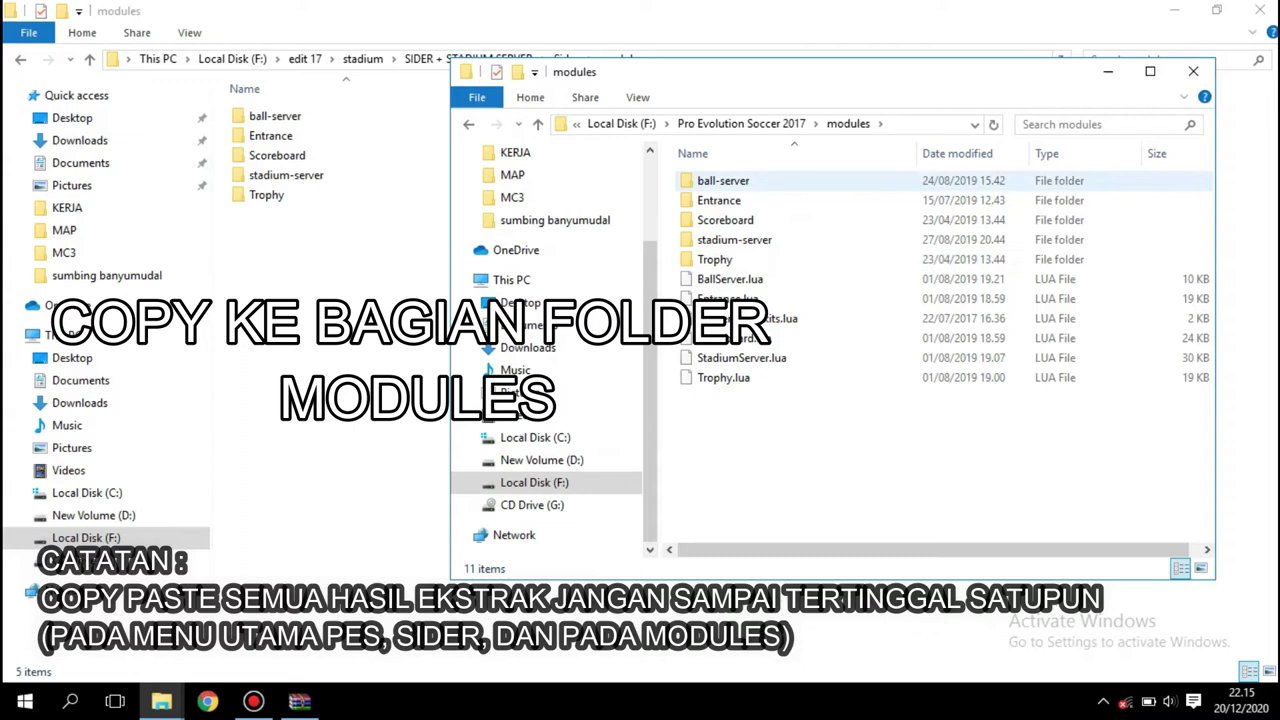
# Check the contents of the game's ball-server and Entrance folders, including the Trophee Des Champions subfolder
pyautogui.doubleClick(723, 180)
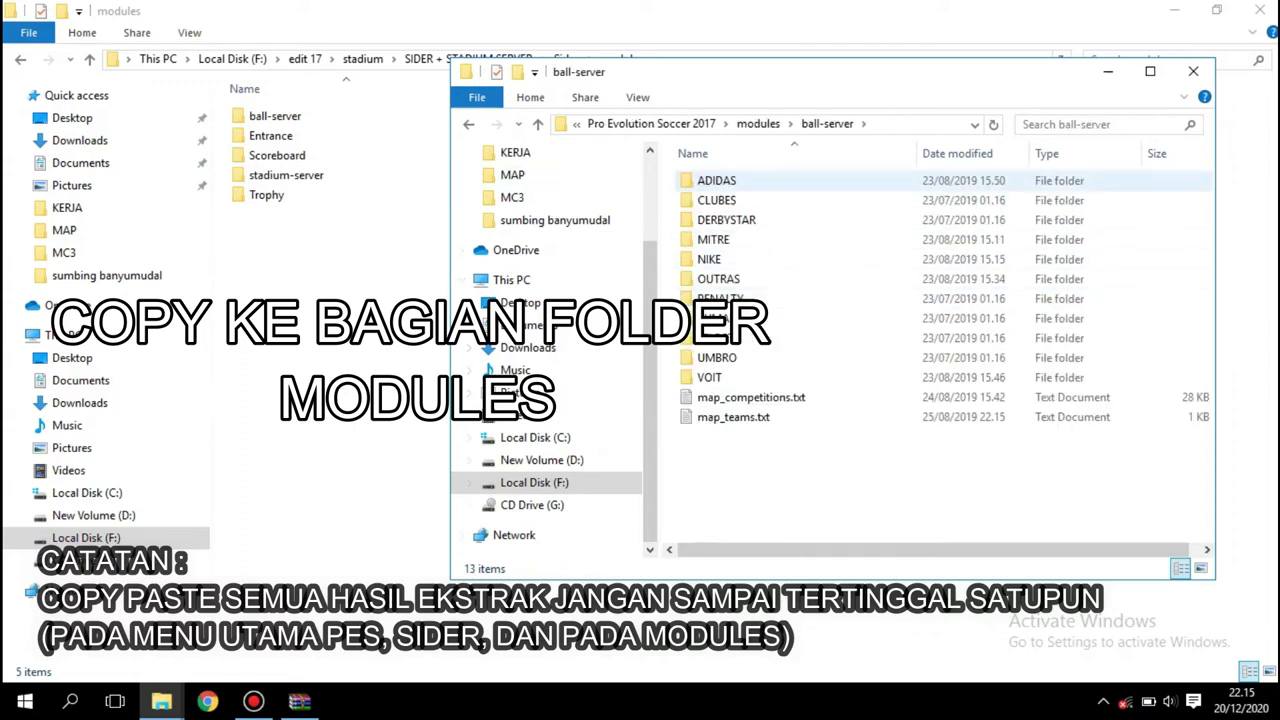
pyautogui.hotkey('alt', 'Left')
pyautogui.doubleClick(716, 202)
pyautogui.scroll(-1, 735, 314)
pyautogui.scroll(-1, 735, 314)
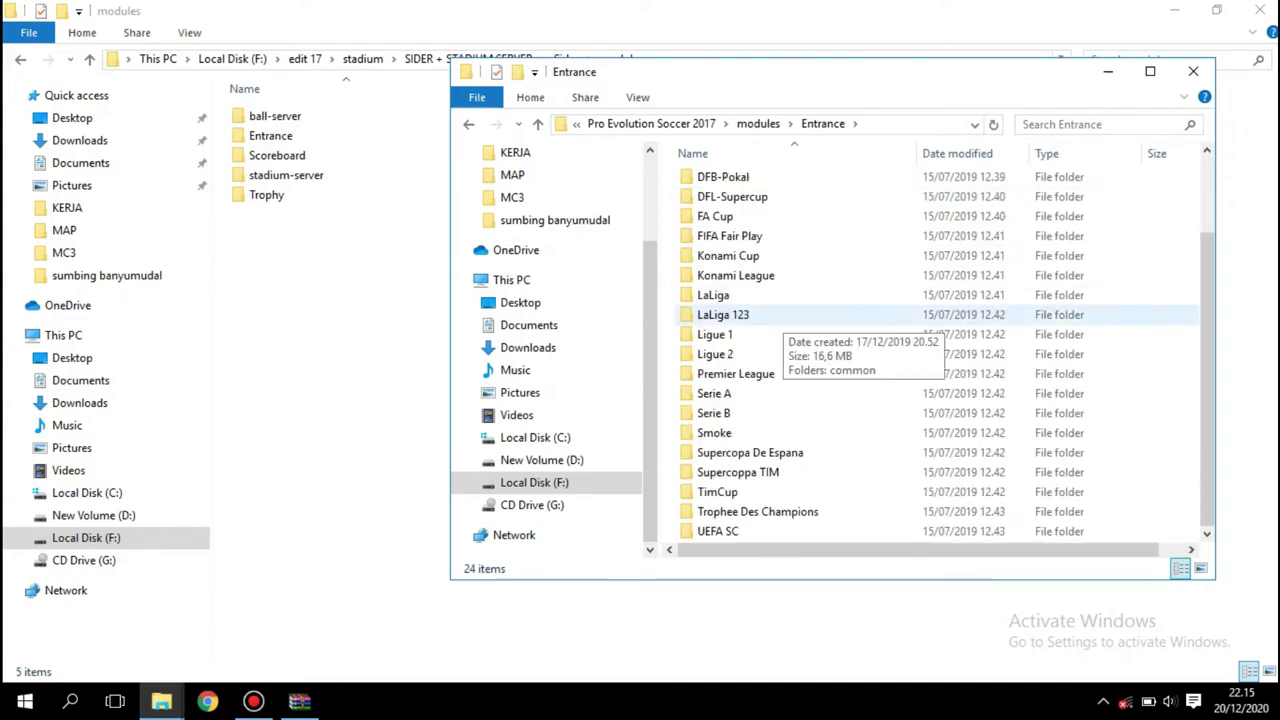
pyautogui.click(758, 511)
pyautogui.doubleClick(758, 511)
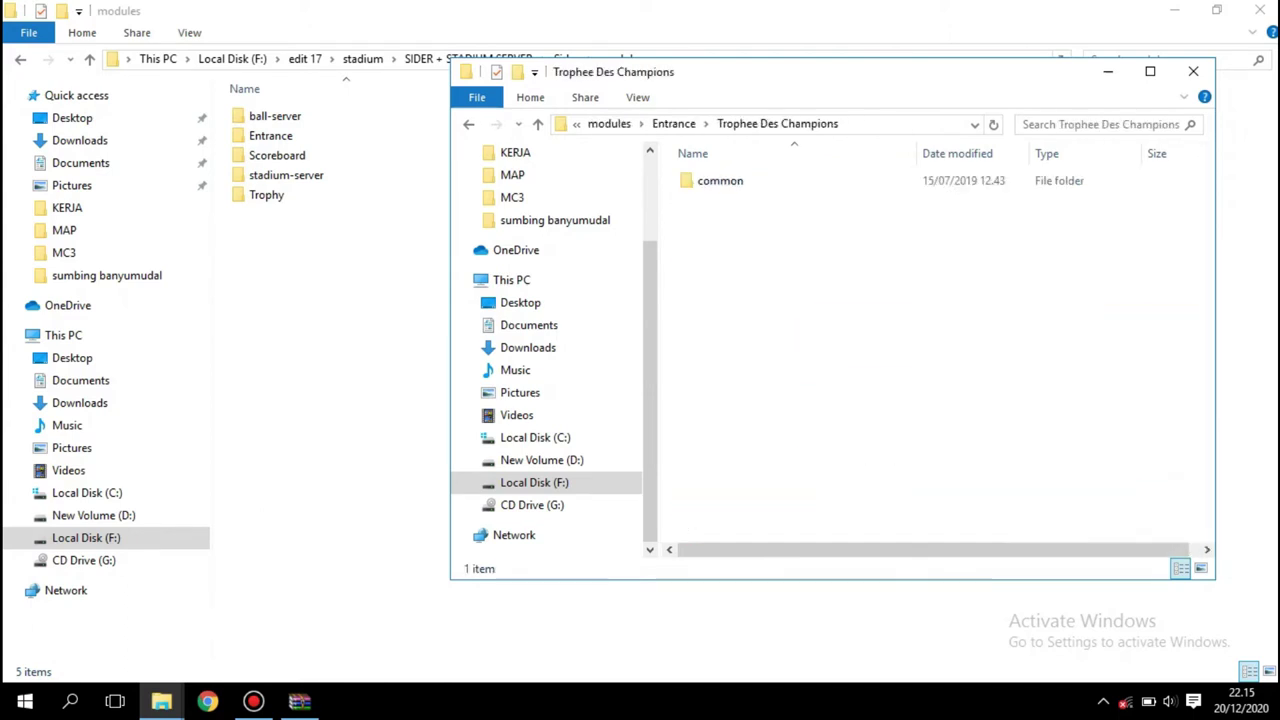
pyautogui.hotkey('alt', 'Left')
# Check the stadium folders under ALEMANHA and AMERICA in the game's stadium-server folder
pyautogui.doubleClick(721, 200)
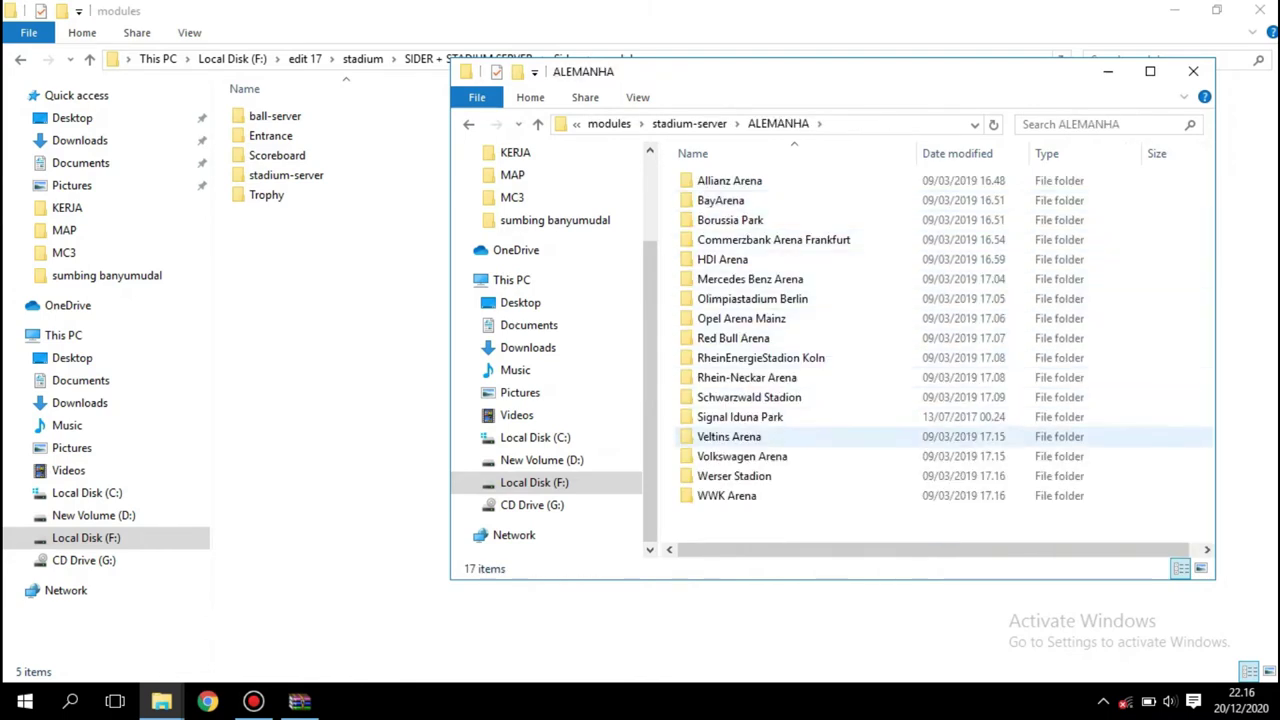
pyautogui.hotkey('alt', 'Left')
pyautogui.press('Down')
pyautogui.press('Return')
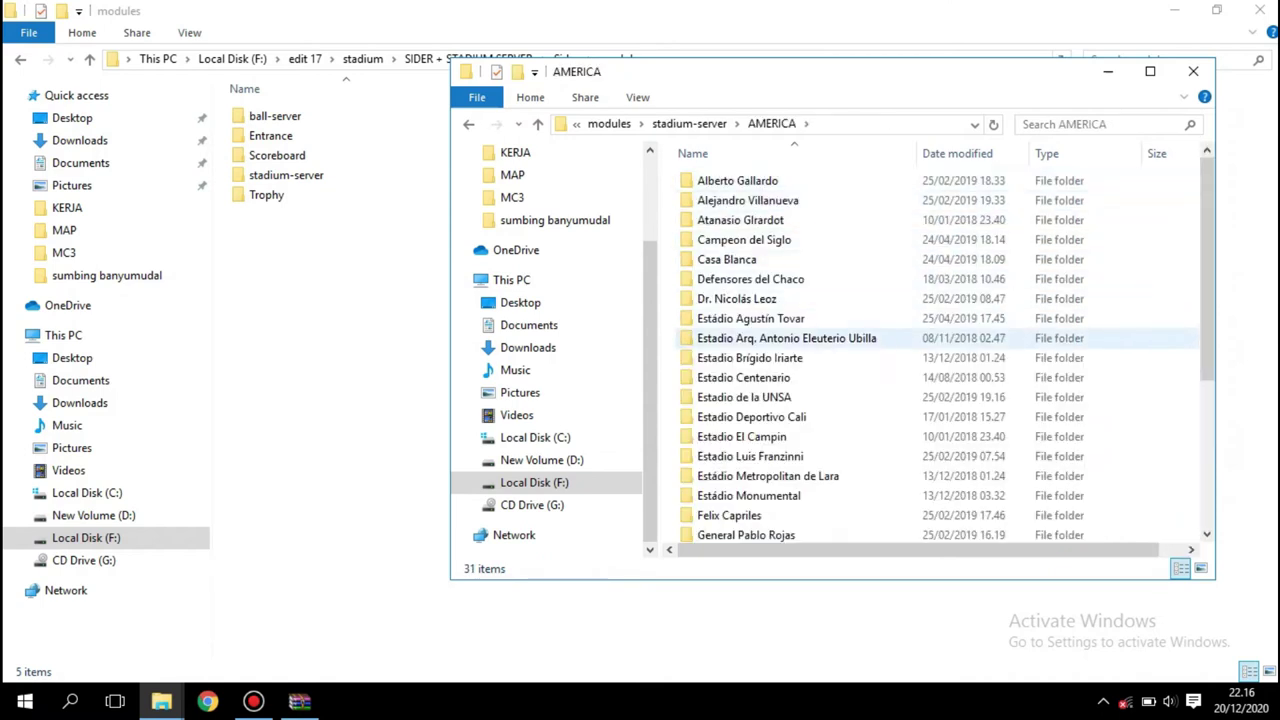
pyautogui.scroll(-4, 750, 335)
pyautogui.hotkey('alt', 'Left')
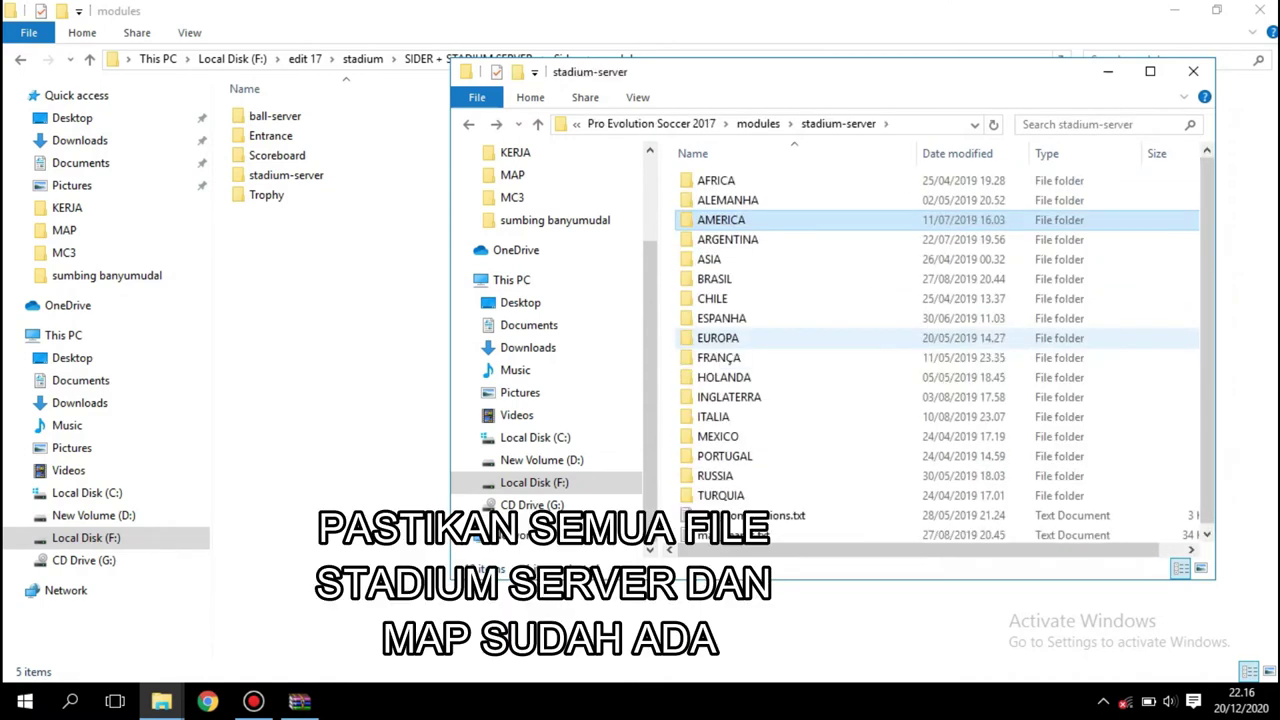
# Open map_teams.txt from the stadium-server folder and review the team IDs and stadium assignments league by league
pyautogui.click(735, 530)
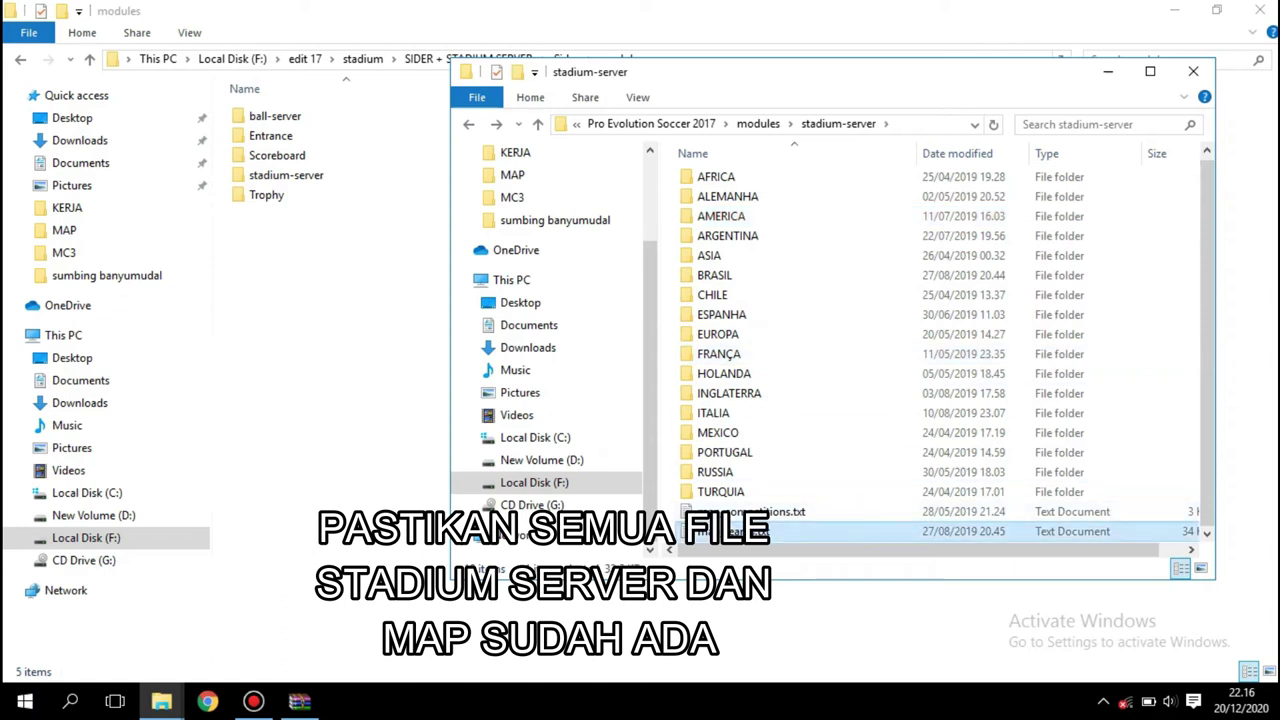
pyautogui.doubleClick(735, 531)
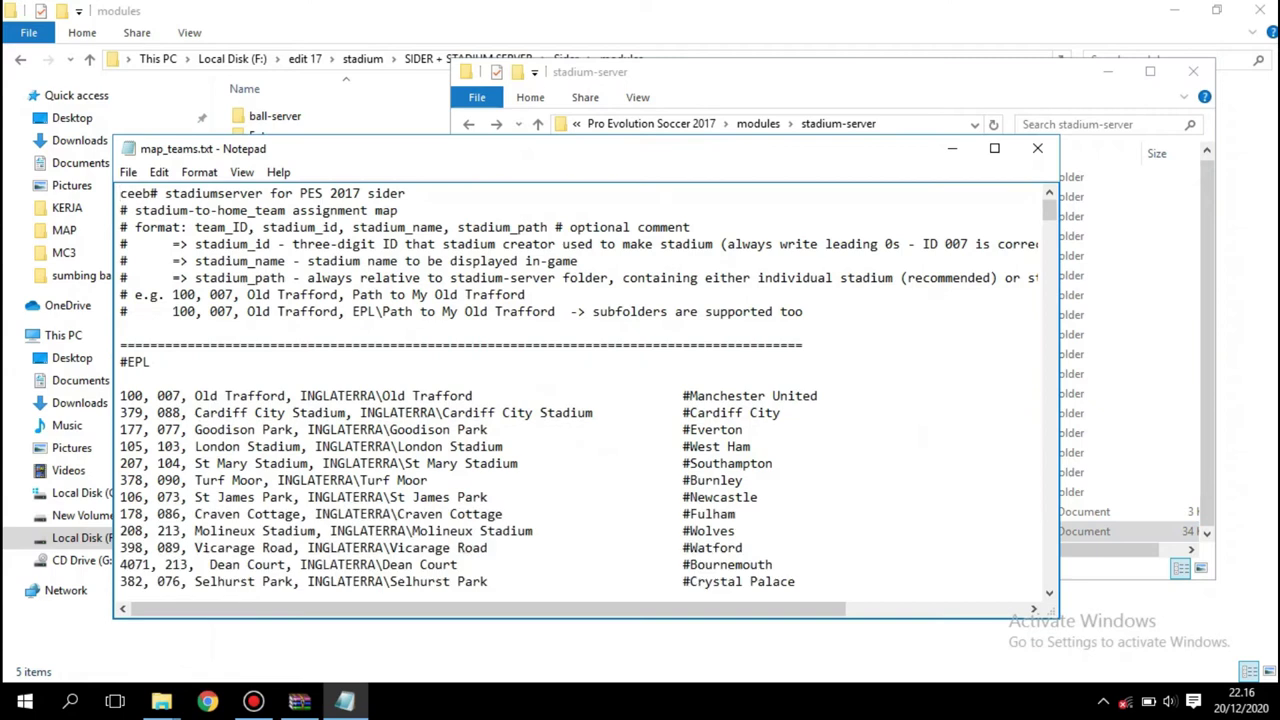
pyautogui.scroll(-2, 587, 387)
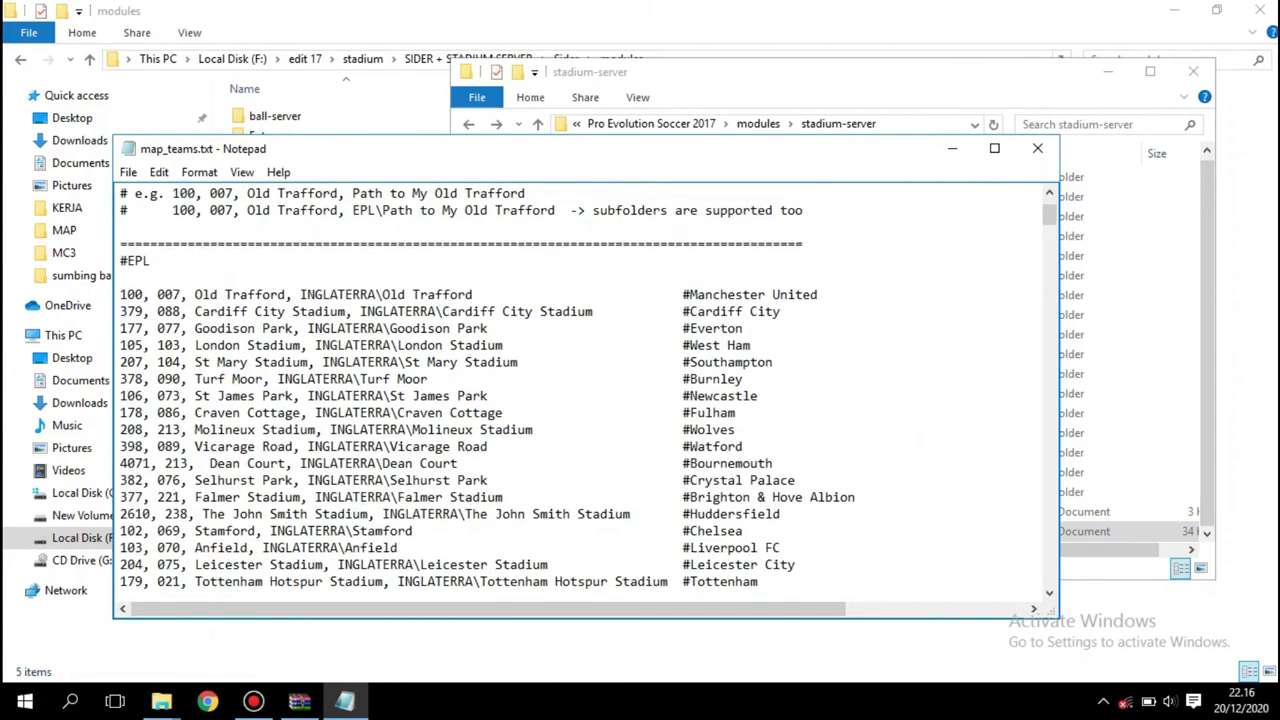
pyautogui.scroll(-1, 587, 387)
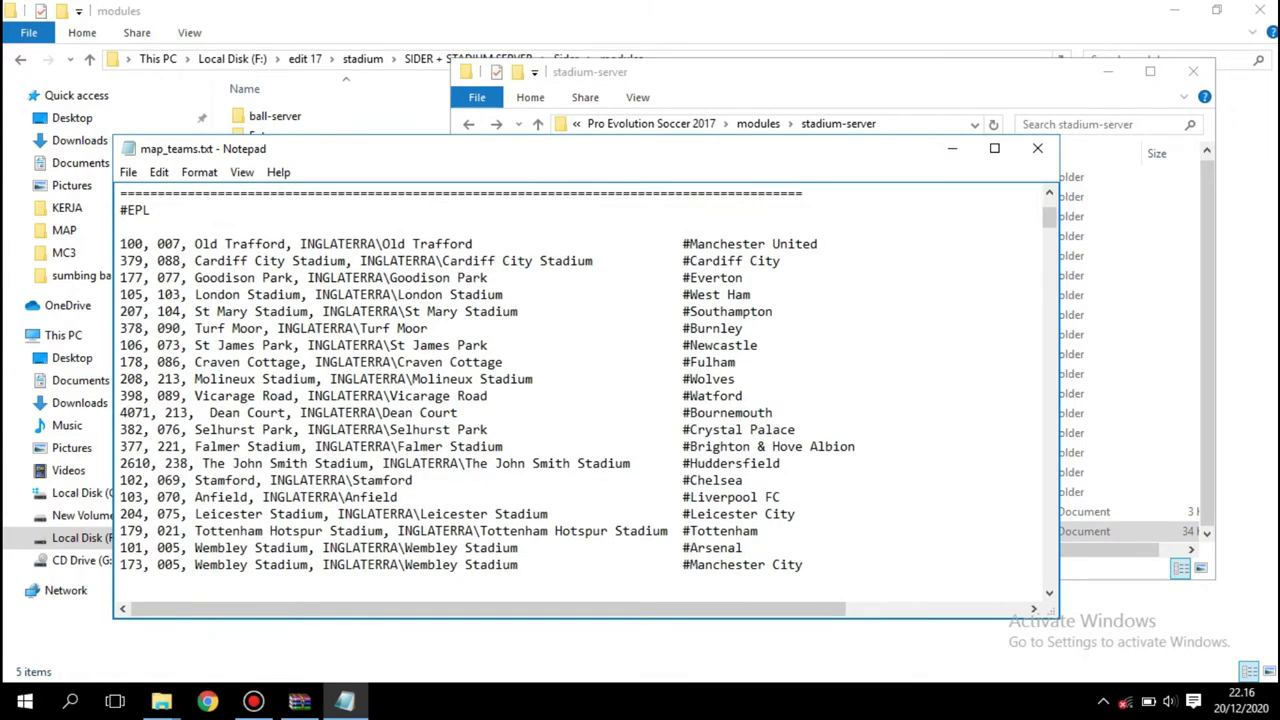
pyautogui.scroll(-8, 587, 387)
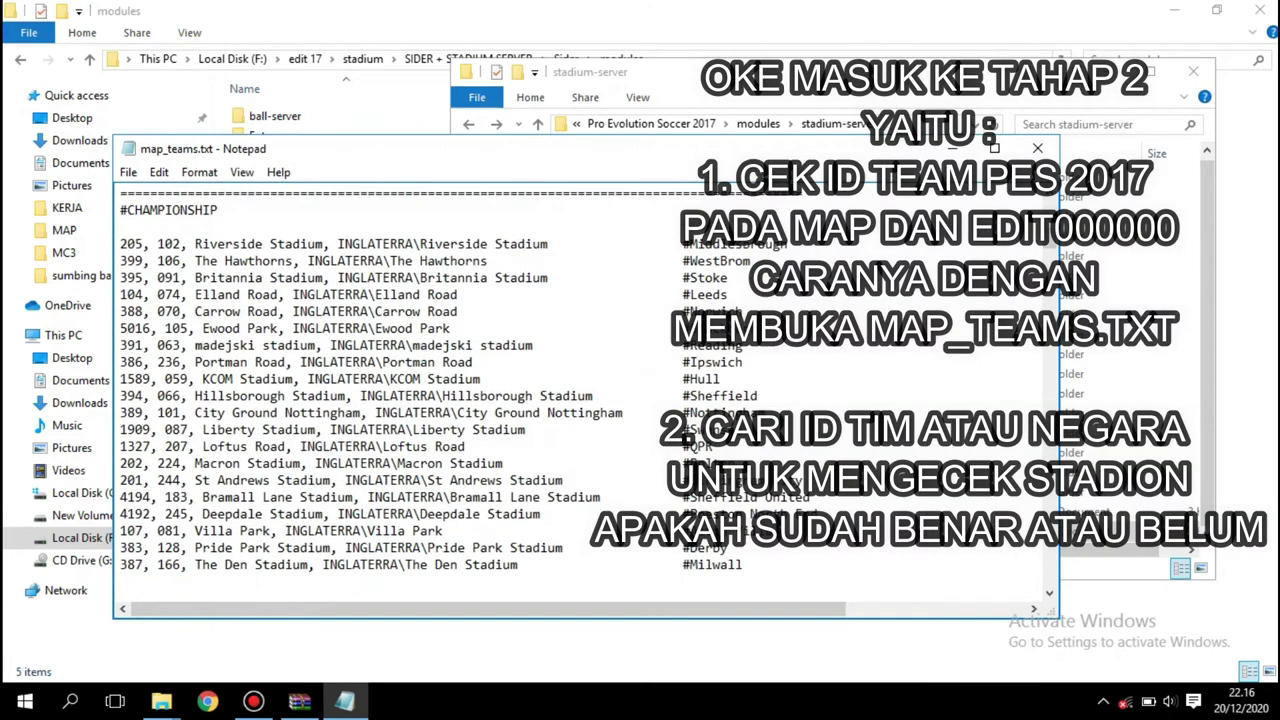
pyautogui.scroll(-14, 587, 387)
pyautogui.scroll(-9, 587, 387)
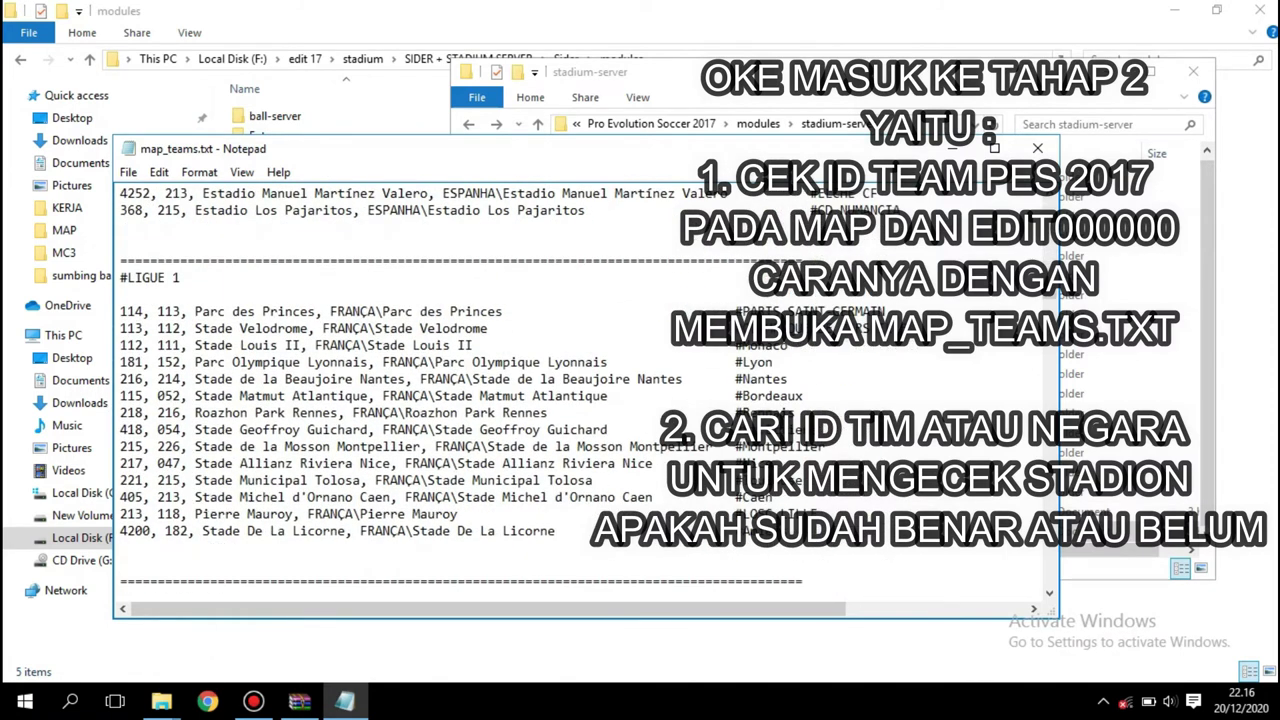
pyautogui.scroll(-4, 587, 387)
pyautogui.scroll(-8, 587, 387)
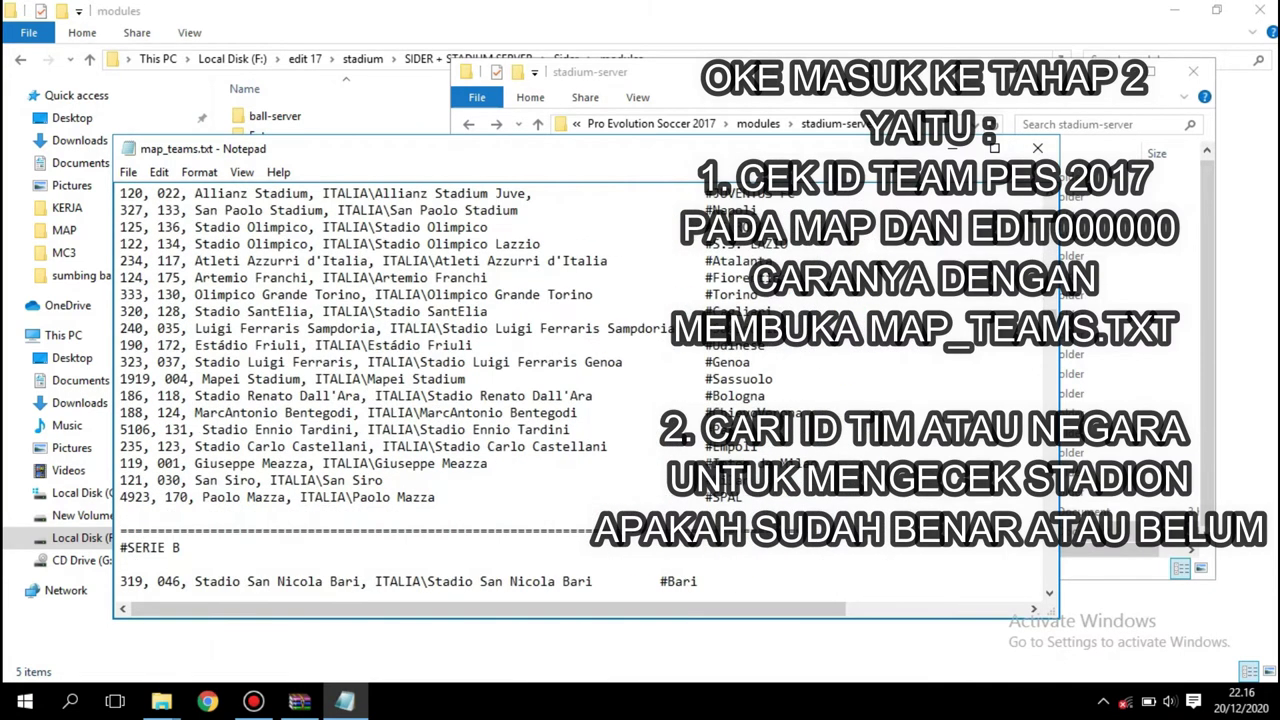
pyautogui.scroll(-4, 587, 387)
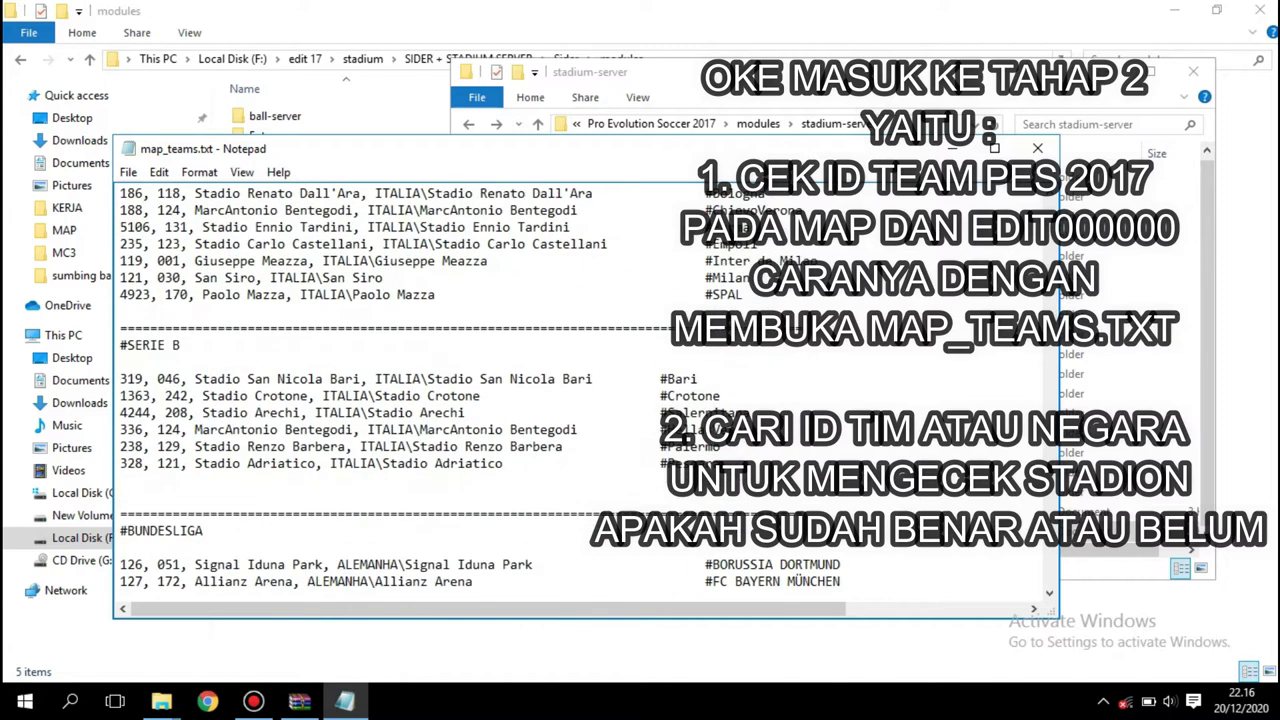
pyautogui.scroll(-7, 587, 387)
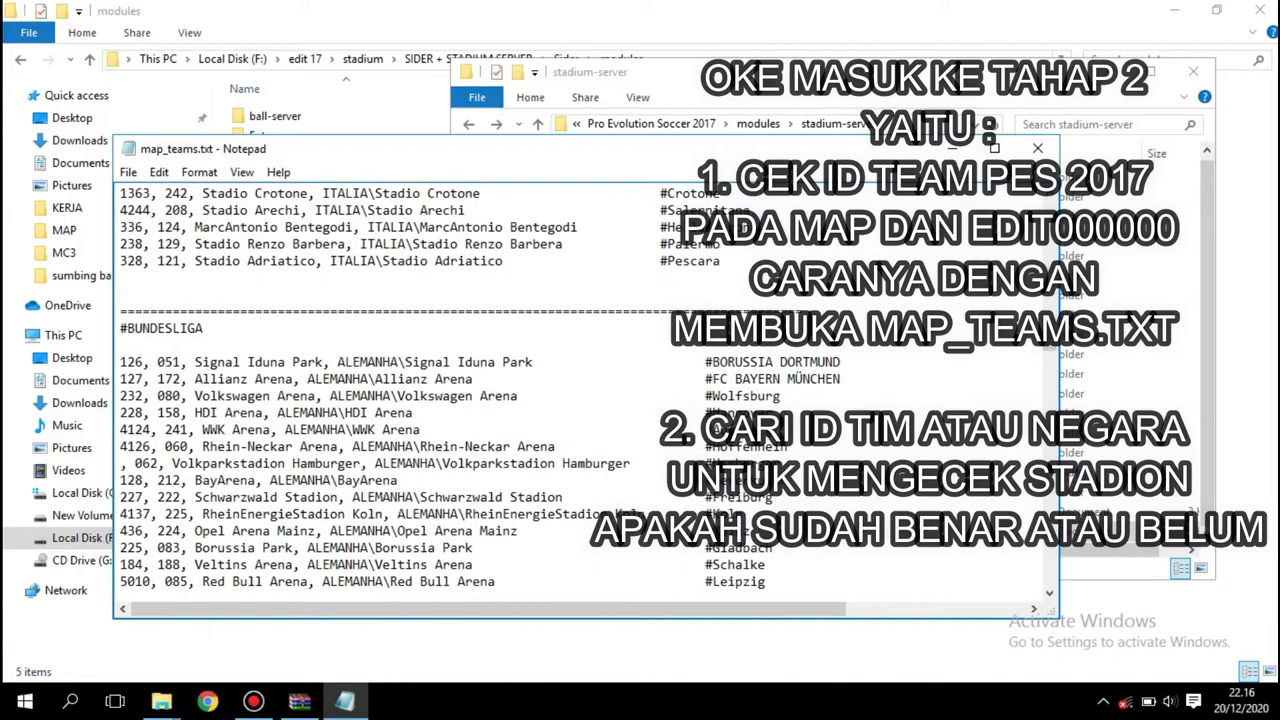
pyautogui.scroll(-8, 587, 387)
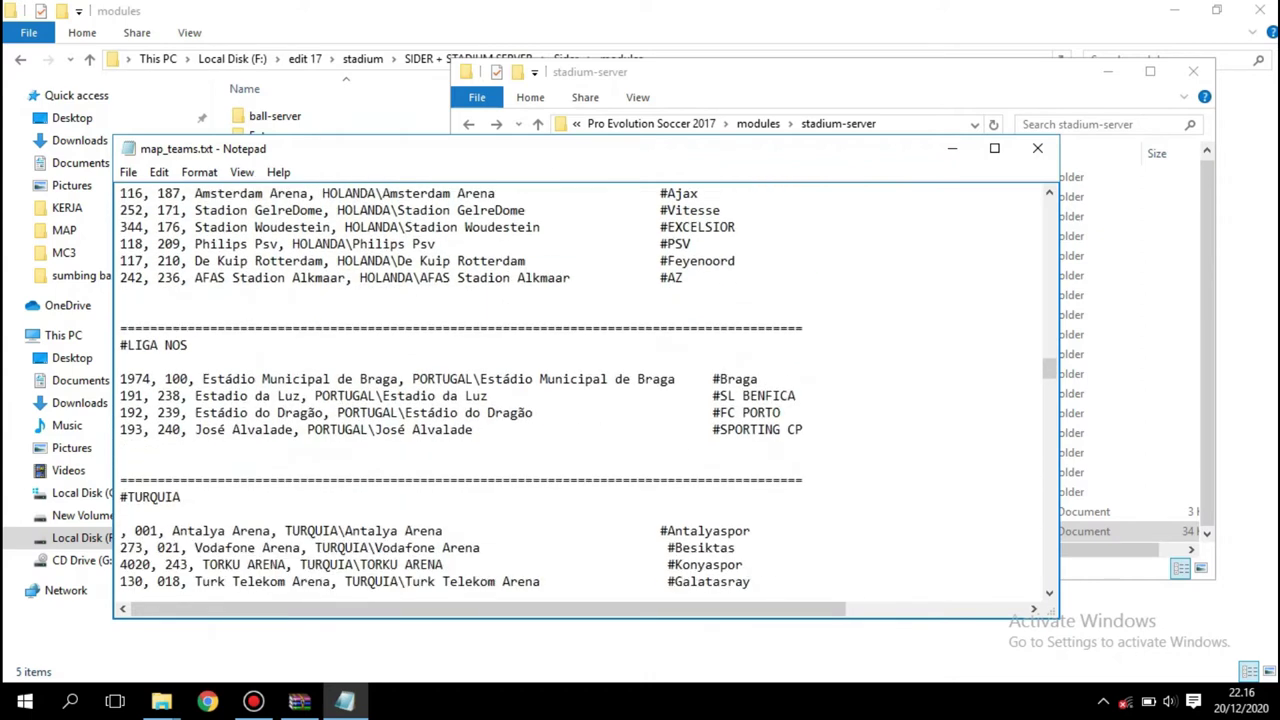
pyautogui.scroll(-2, 587, 387)
pyautogui.scroll(-2, 587, 387)
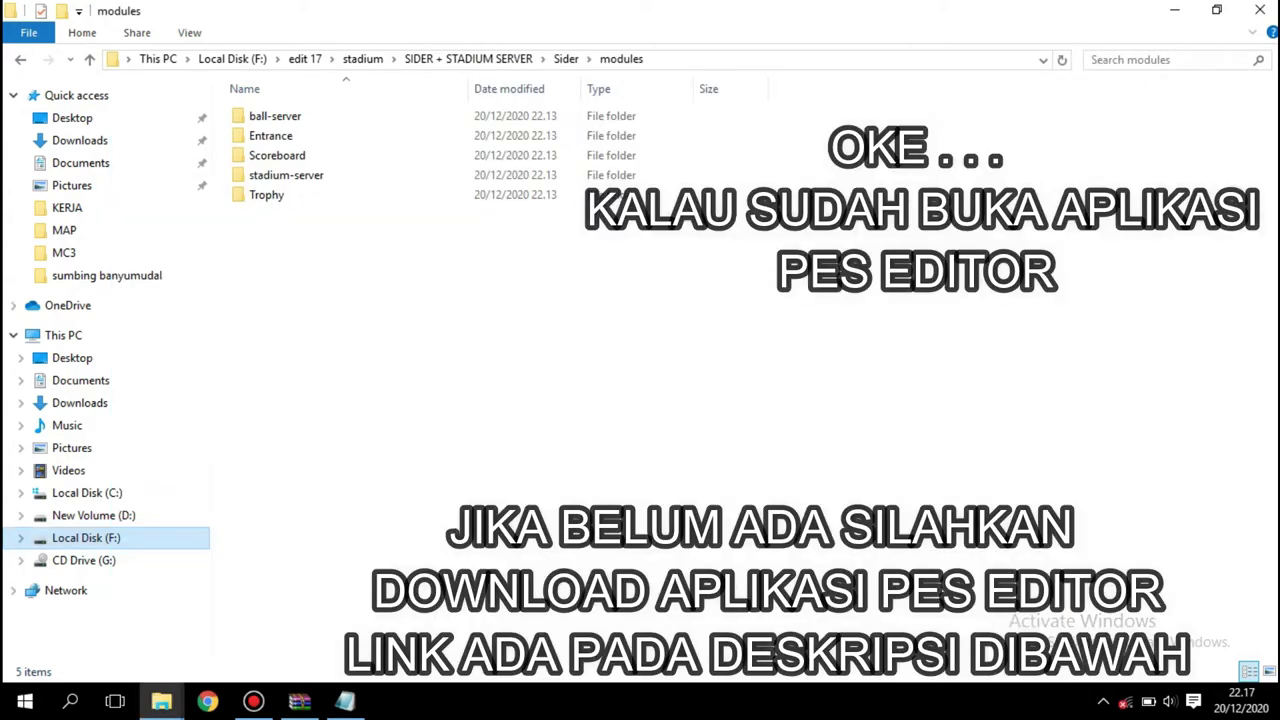
# Launch editor.exe from the EDITOR folder on Local Disk (F:)
pyautogui.click(86, 537)
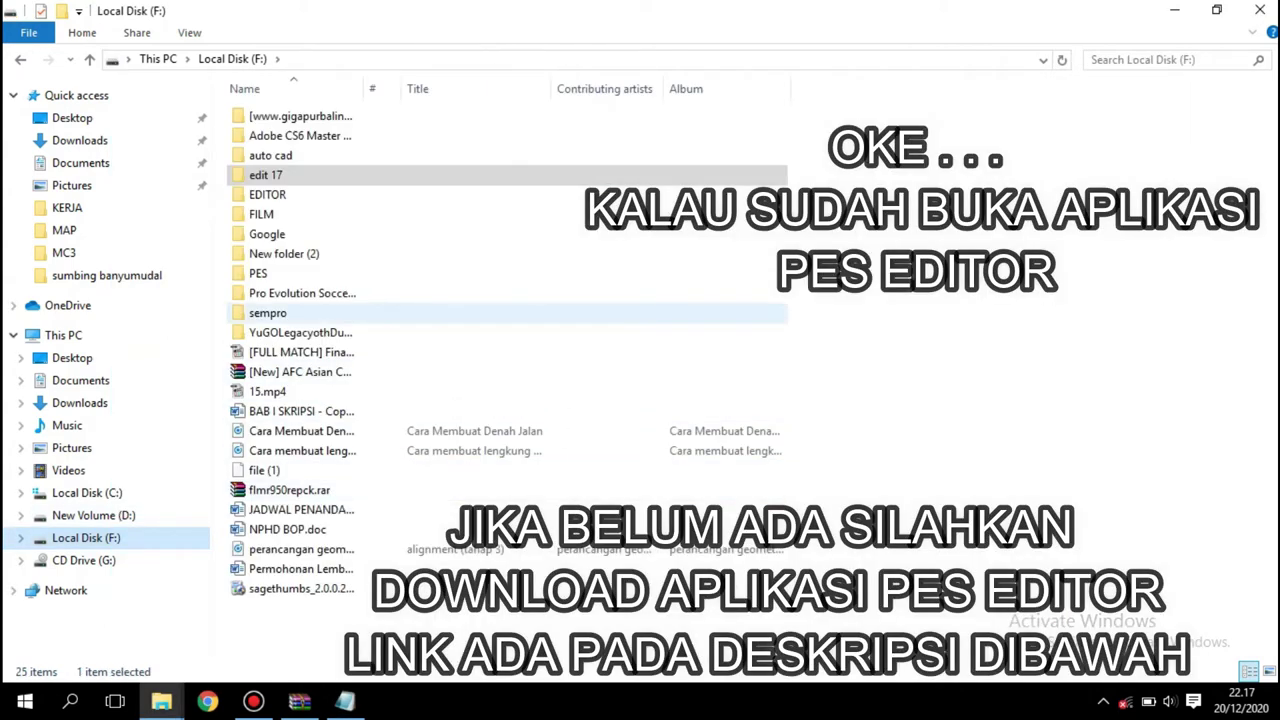
pyautogui.doubleClick(267, 194)
pyautogui.click(273, 194)
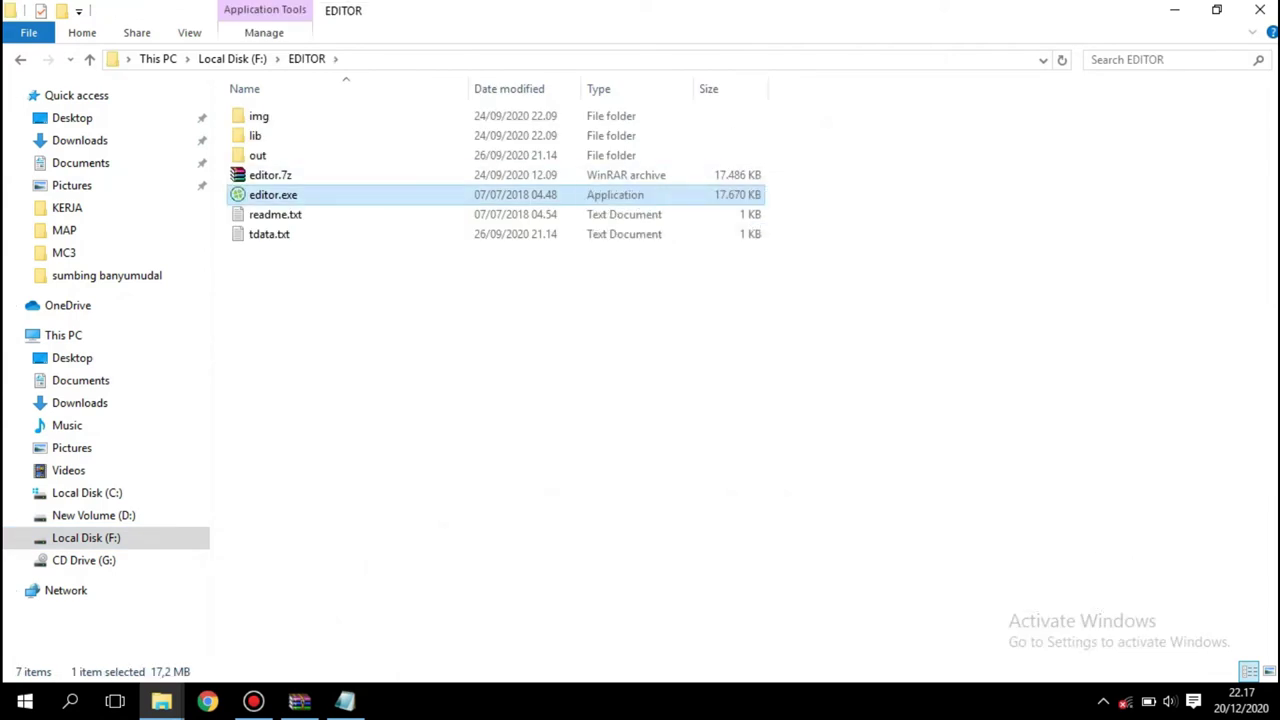
pyautogui.press('Return')
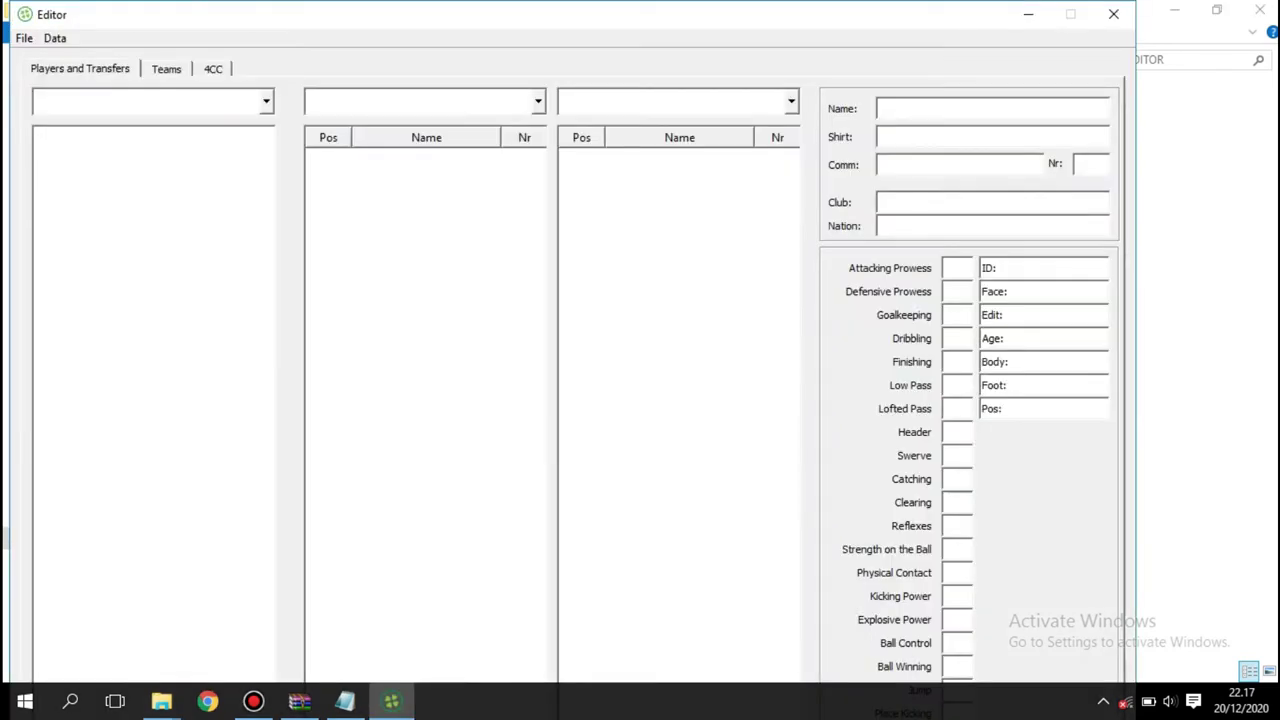
# Load the option file EDIT00000000 from the KONAMI Pro Evolution Soccer 2017 documents folder into the editor
pyautogui.click(24, 38)
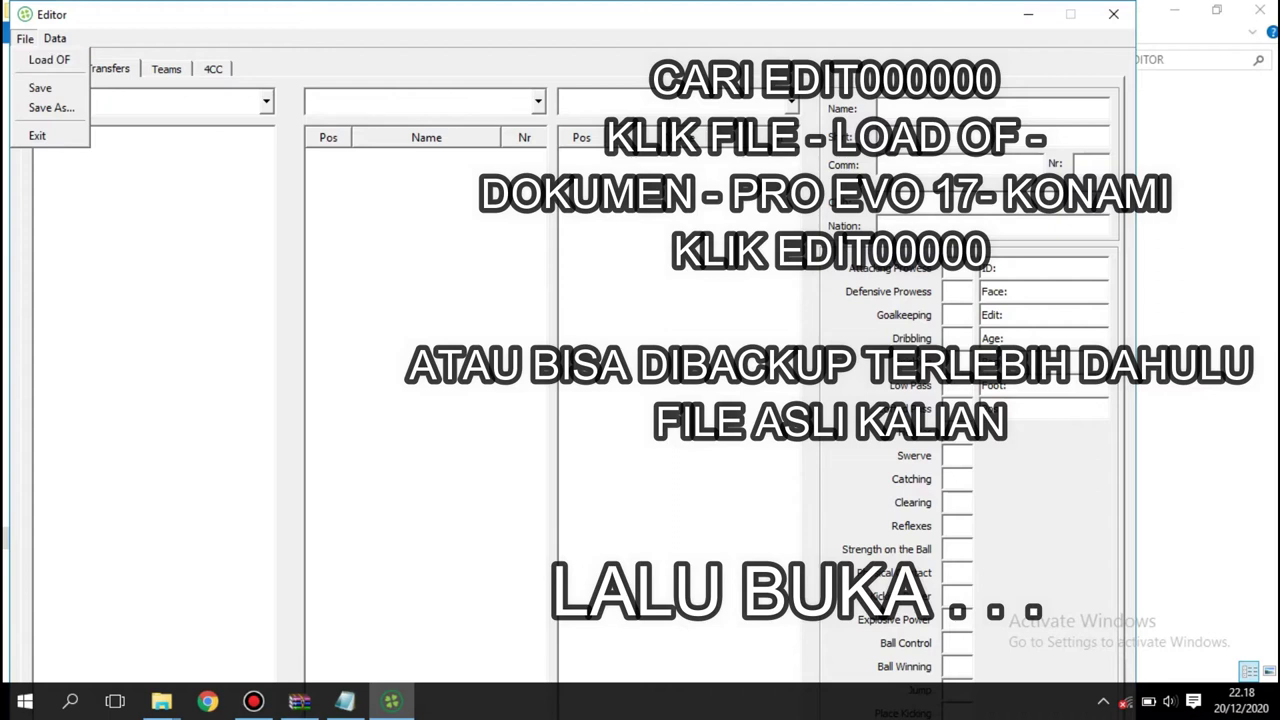
pyautogui.press('Return')
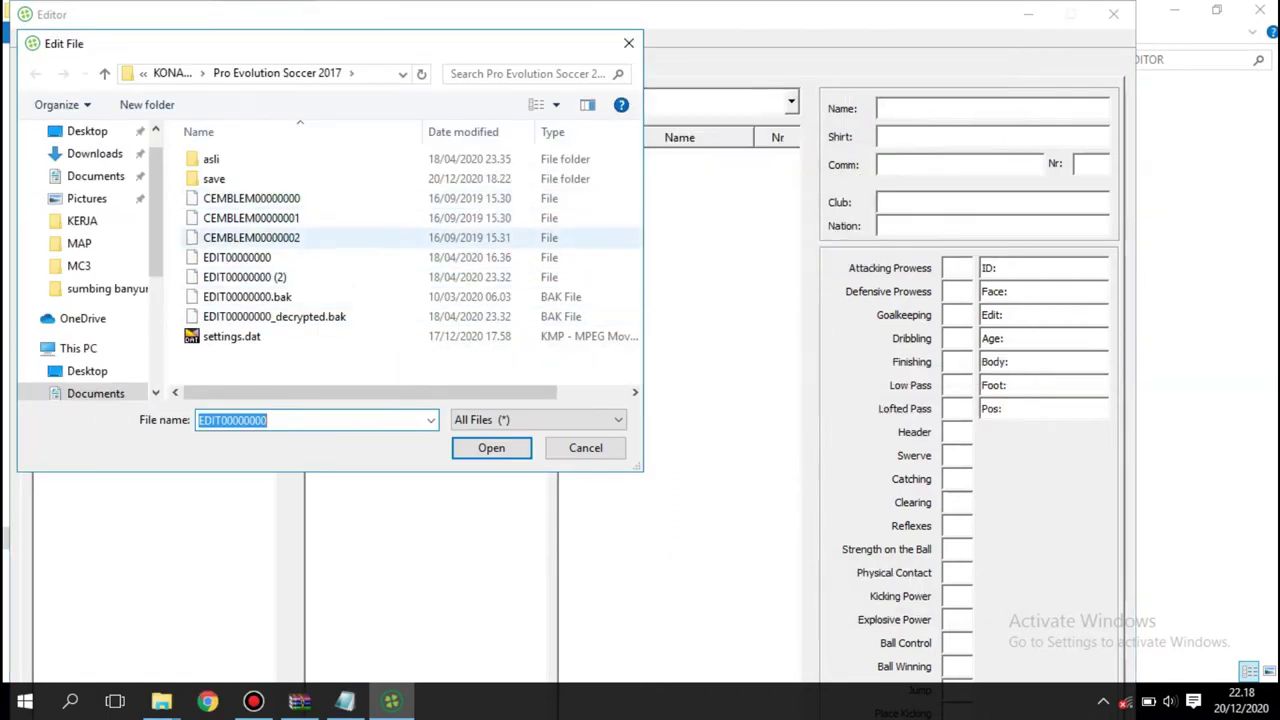
pyautogui.click(237, 257)
pyautogui.click(491, 447)
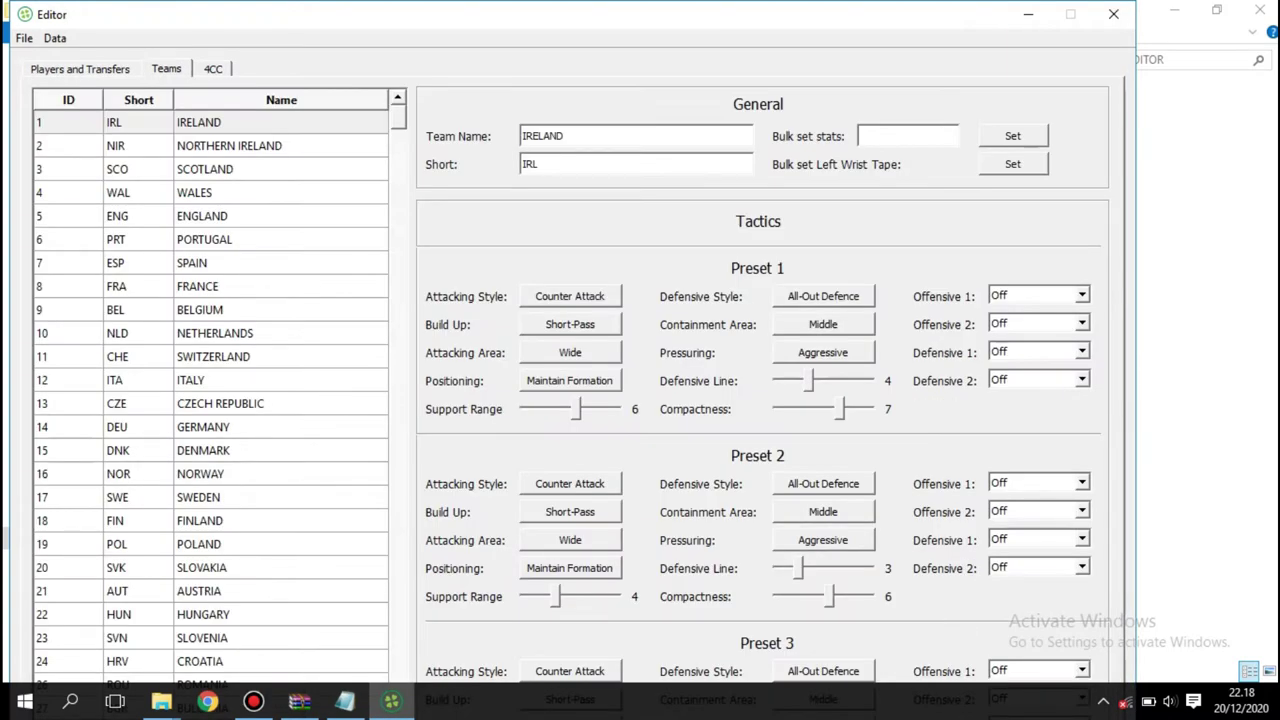
# Find the Singapore national team in the editor's team list and select it to check its ID
pyautogui.scroll(-8, 210, 390)
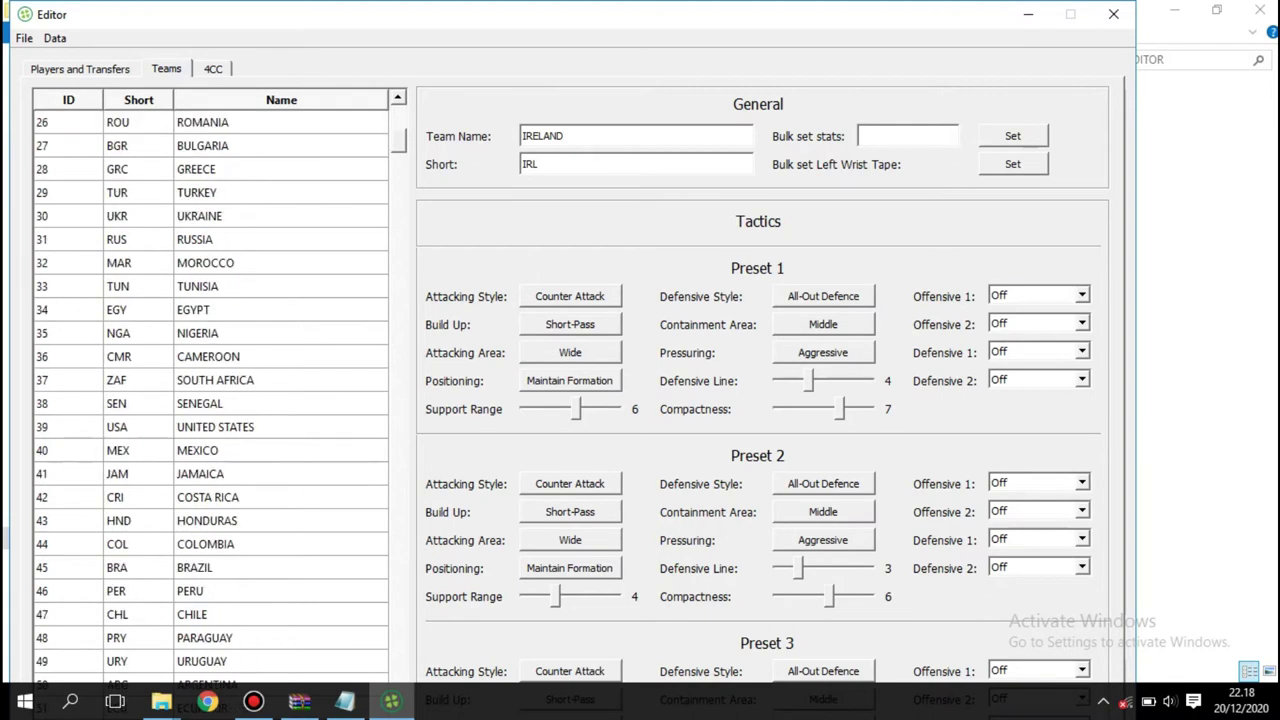
pyautogui.scroll(-20, 210, 390)
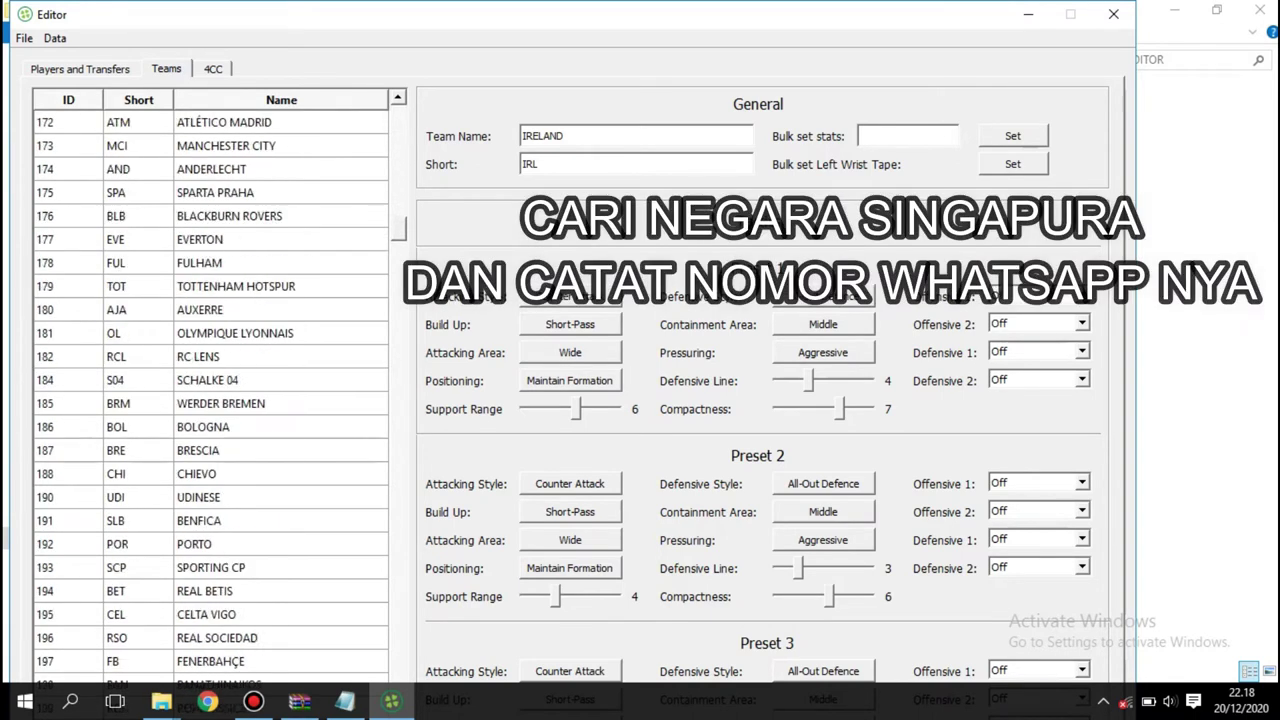
pyautogui.scroll(-20, 210, 390)
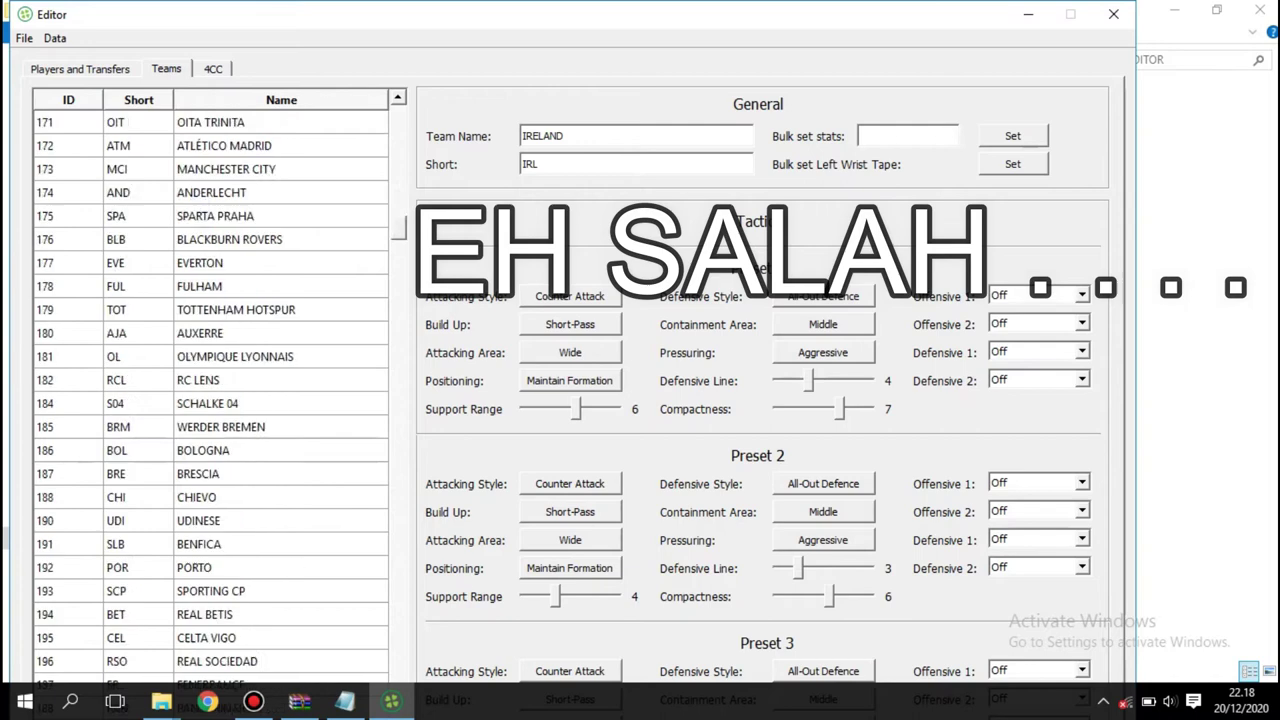
pyautogui.scroll(-20, 210, 390)
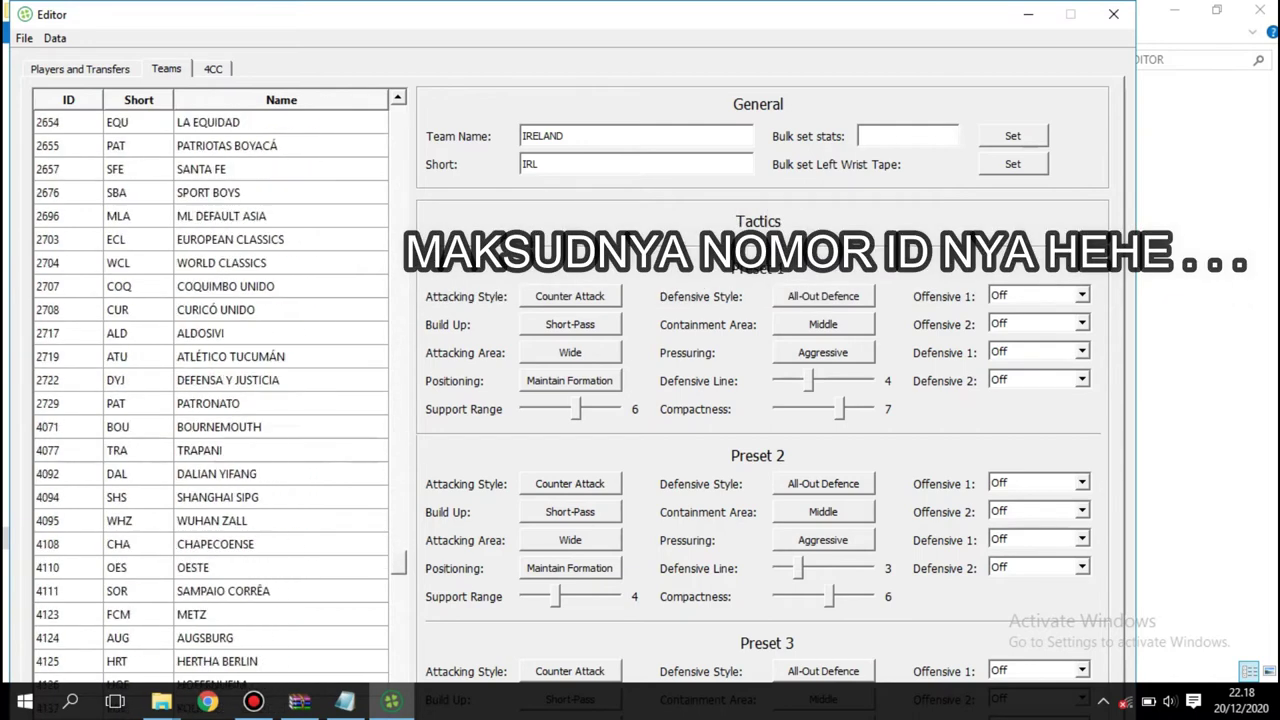
pyautogui.scroll(-20, 210, 390)
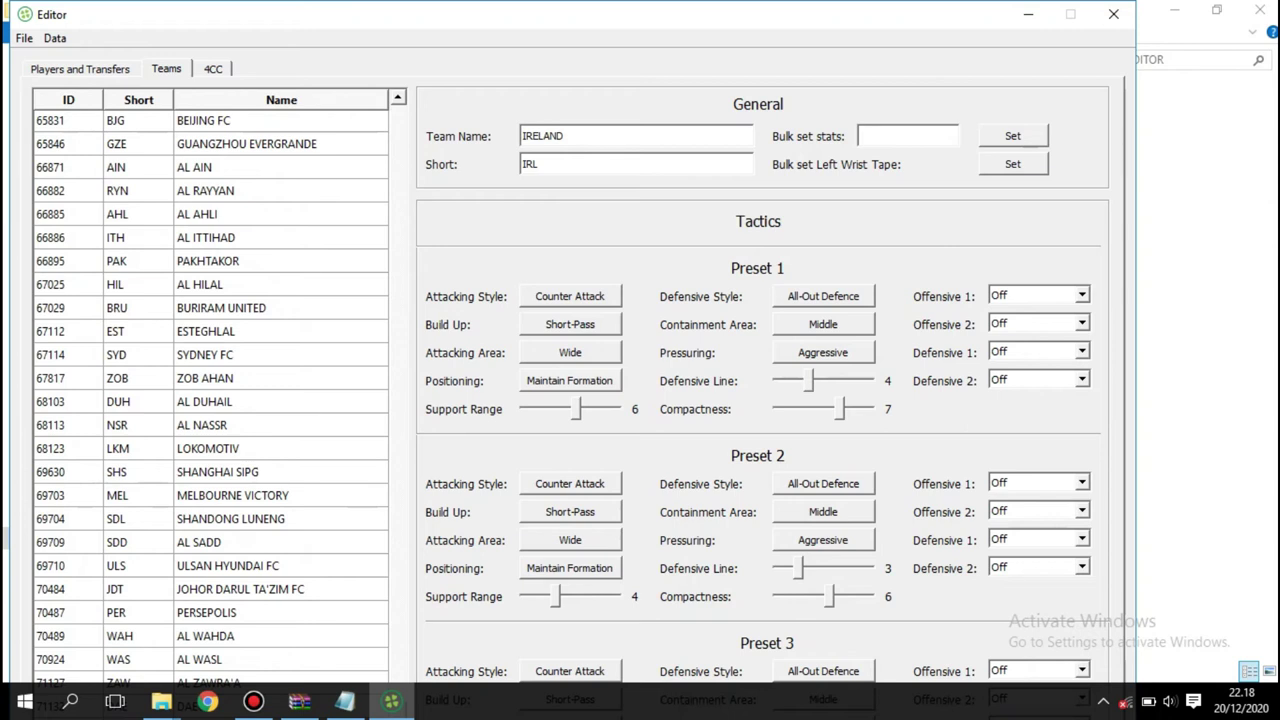
pyautogui.scroll(16, 210, 390)
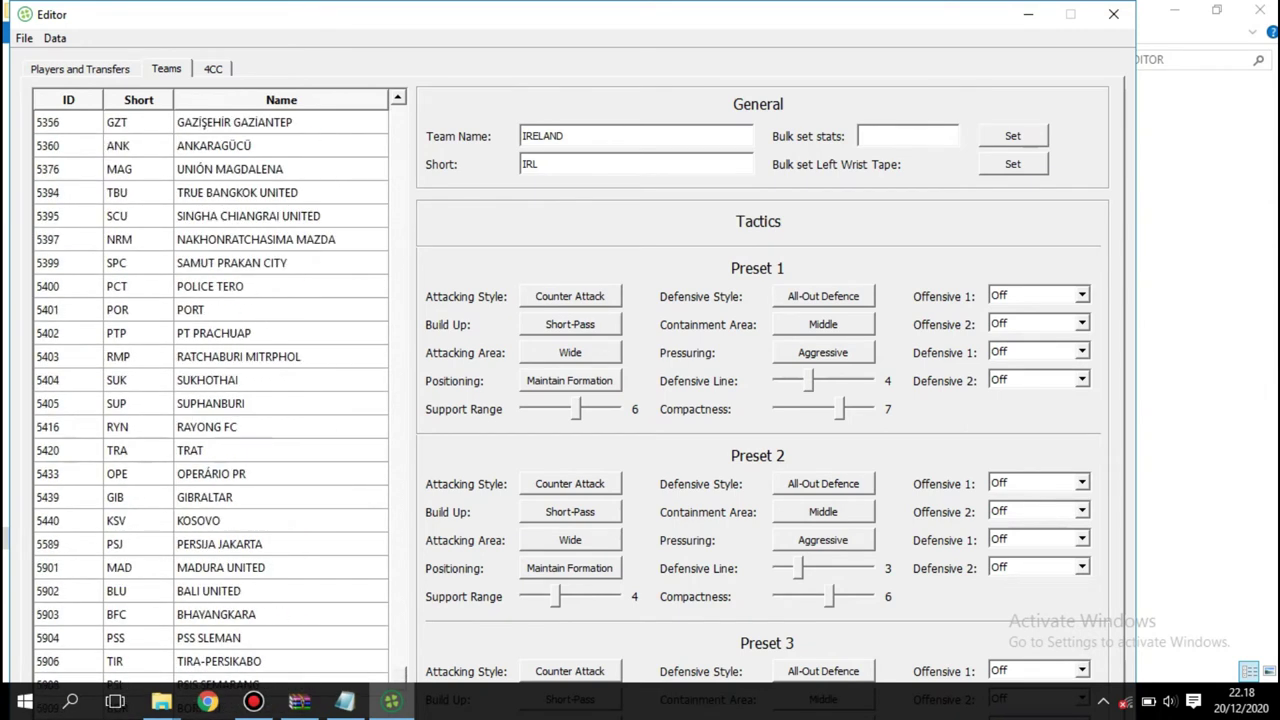
pyautogui.scroll(20, 210, 390)
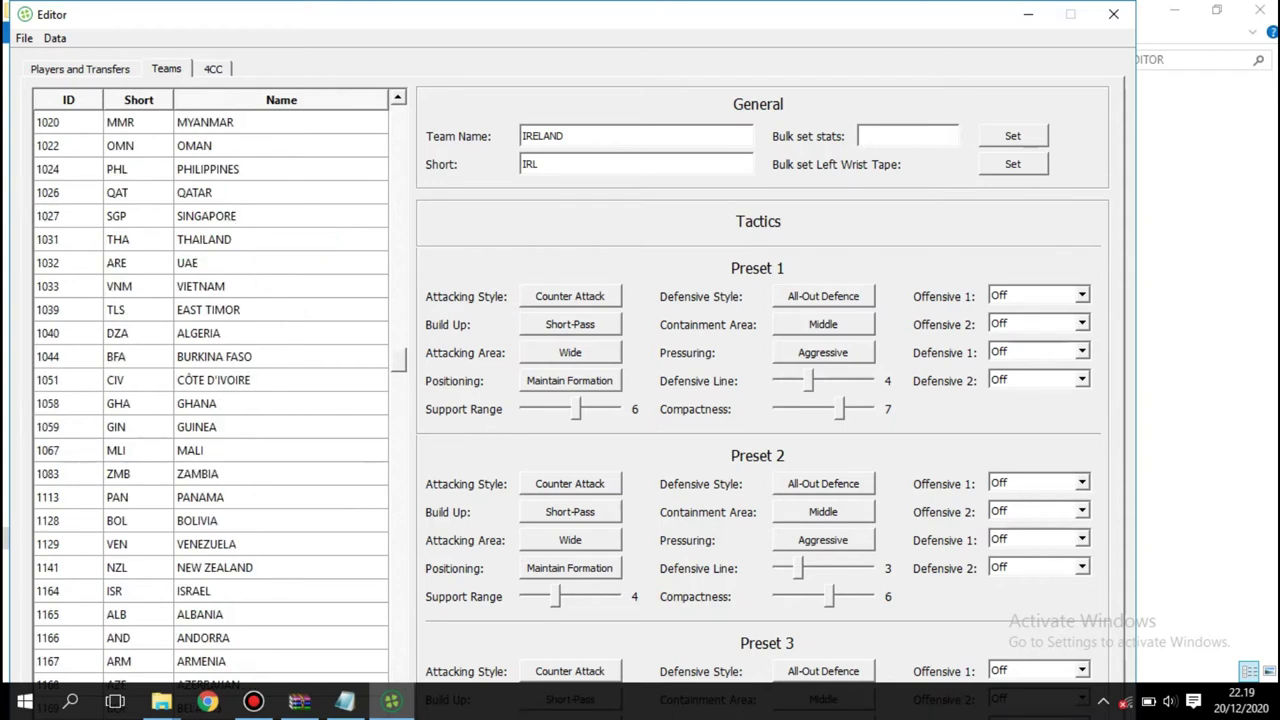
pyautogui.scroll(1, 210, 390)
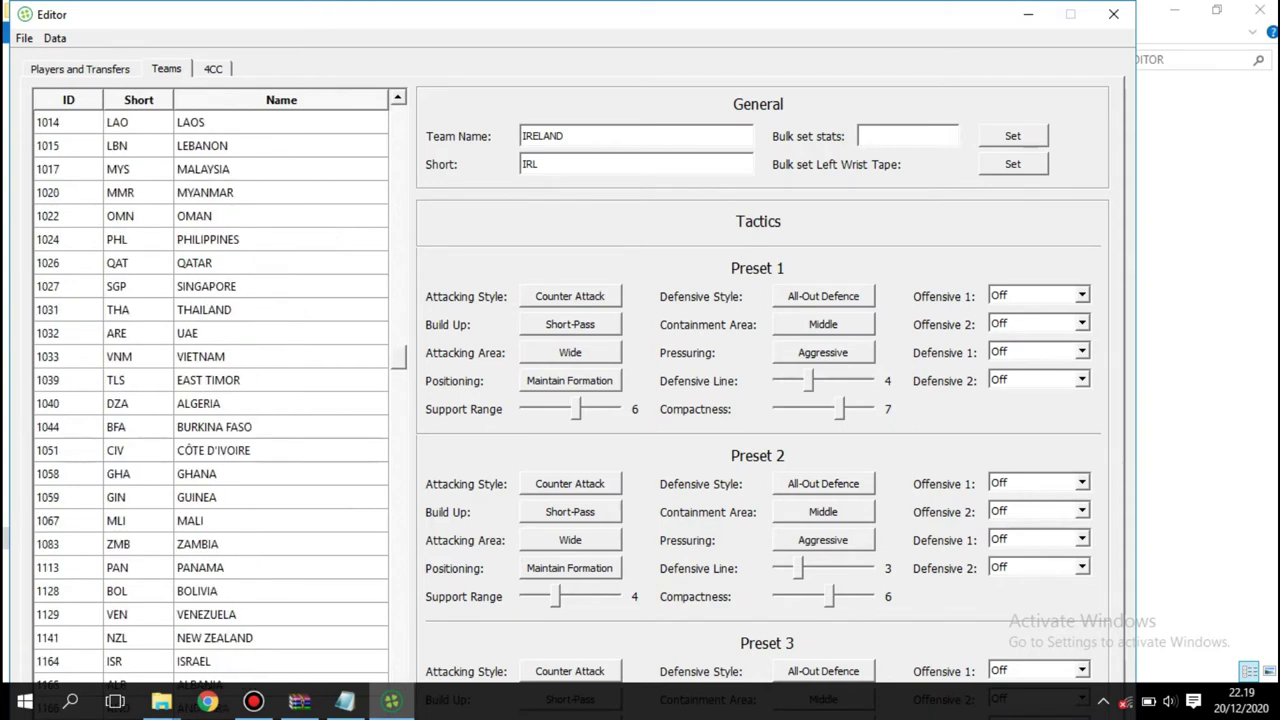
pyautogui.click(210, 286)
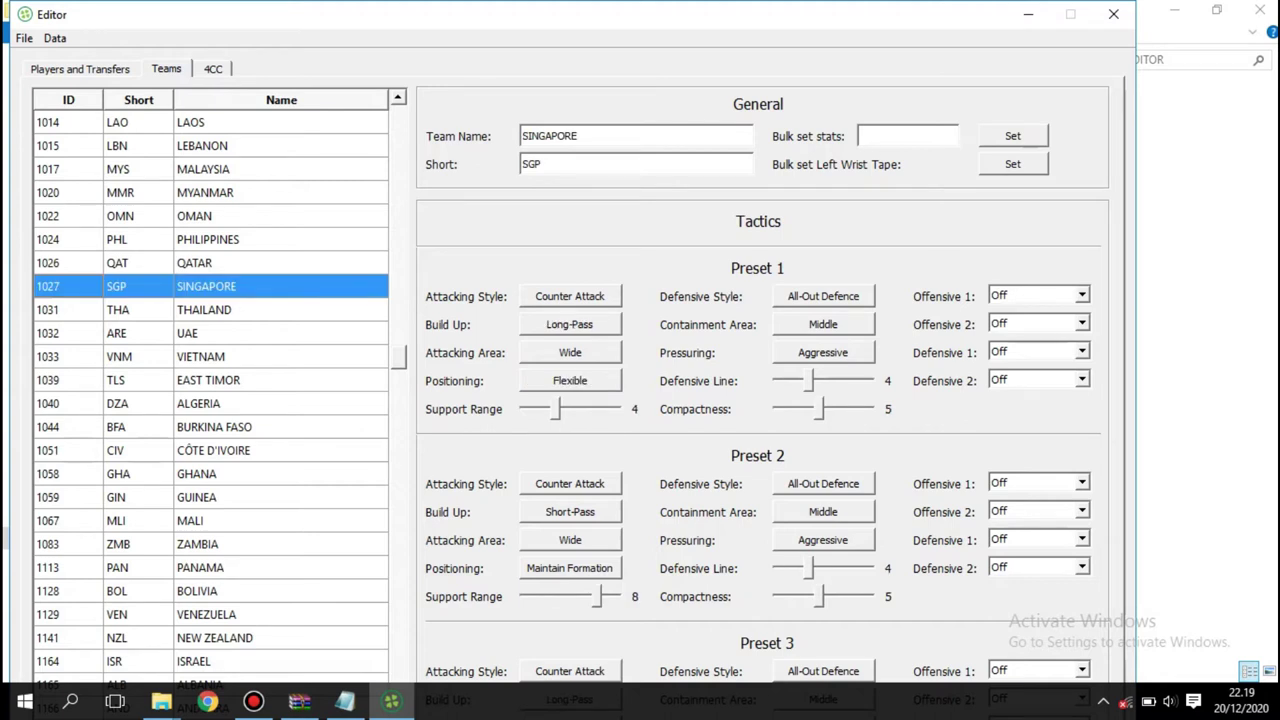
# Set the team ID of the Singapore entry under NATIONAL TEAMS in map_teams.txt to 1027 and close the file
pyautogui.click(344, 702)
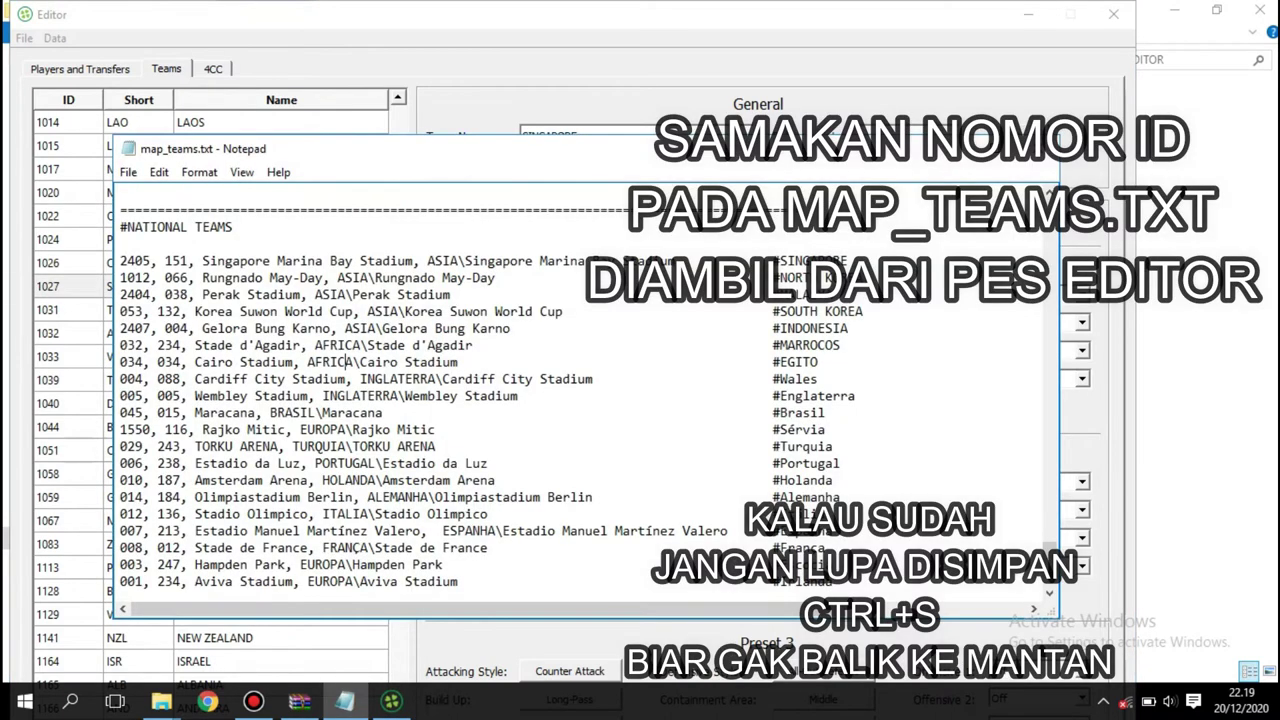
pyautogui.click(150, 261)
pyautogui.press('BackSpace')
pyautogui.press('BackSpace')
pyautogui.press('BackSpace')
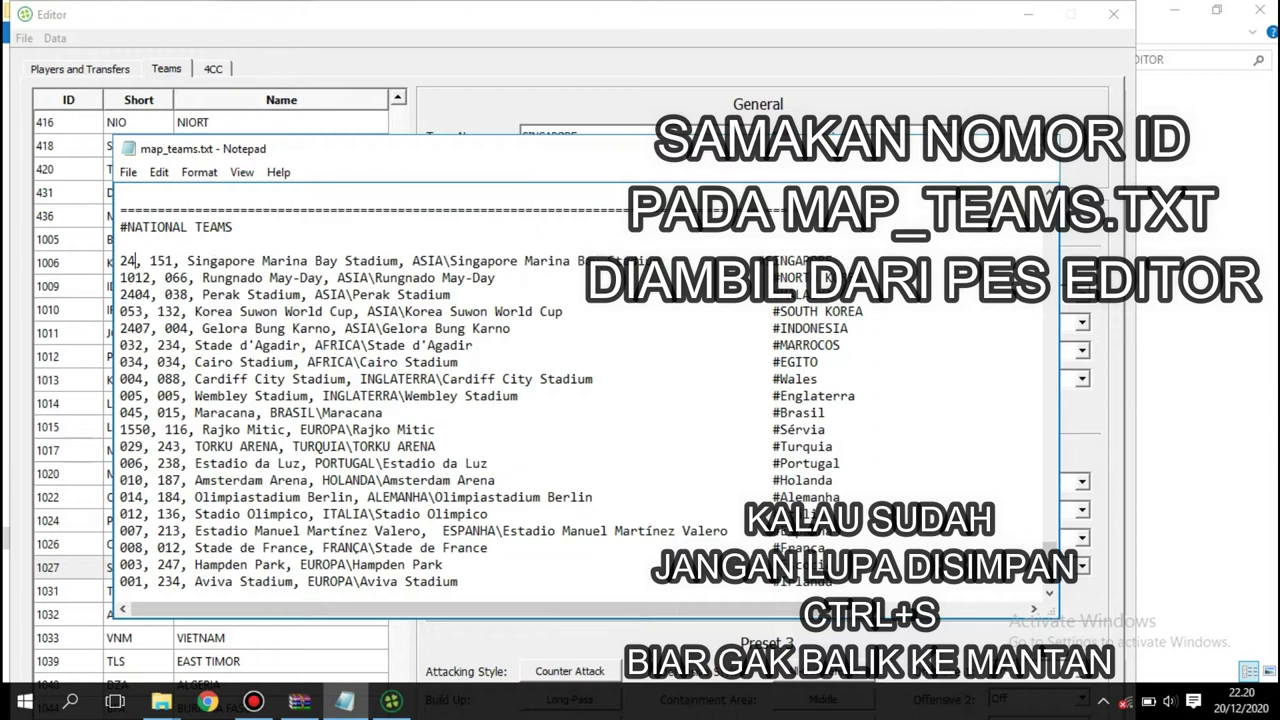
pyautogui.press('BackSpace')
pyautogui.write('27')
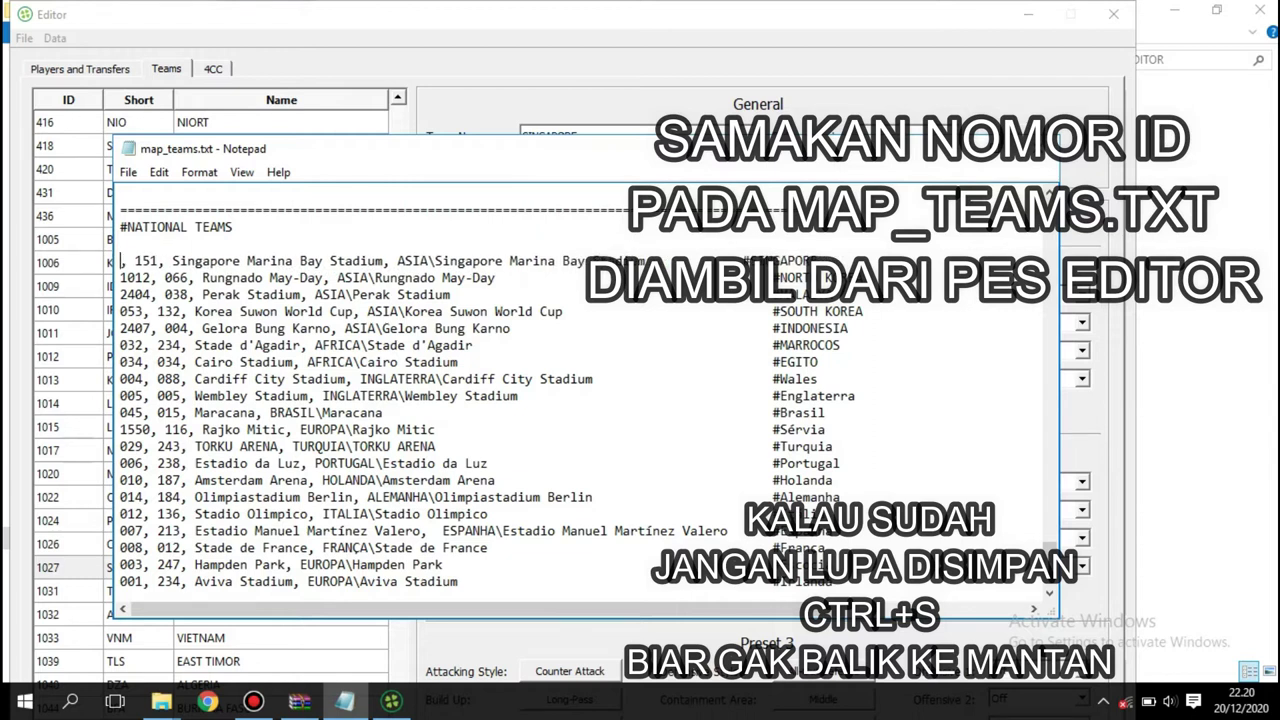
pyautogui.press('BackSpace')
pyautogui.press('BackSpace')
pyautogui.write('1')
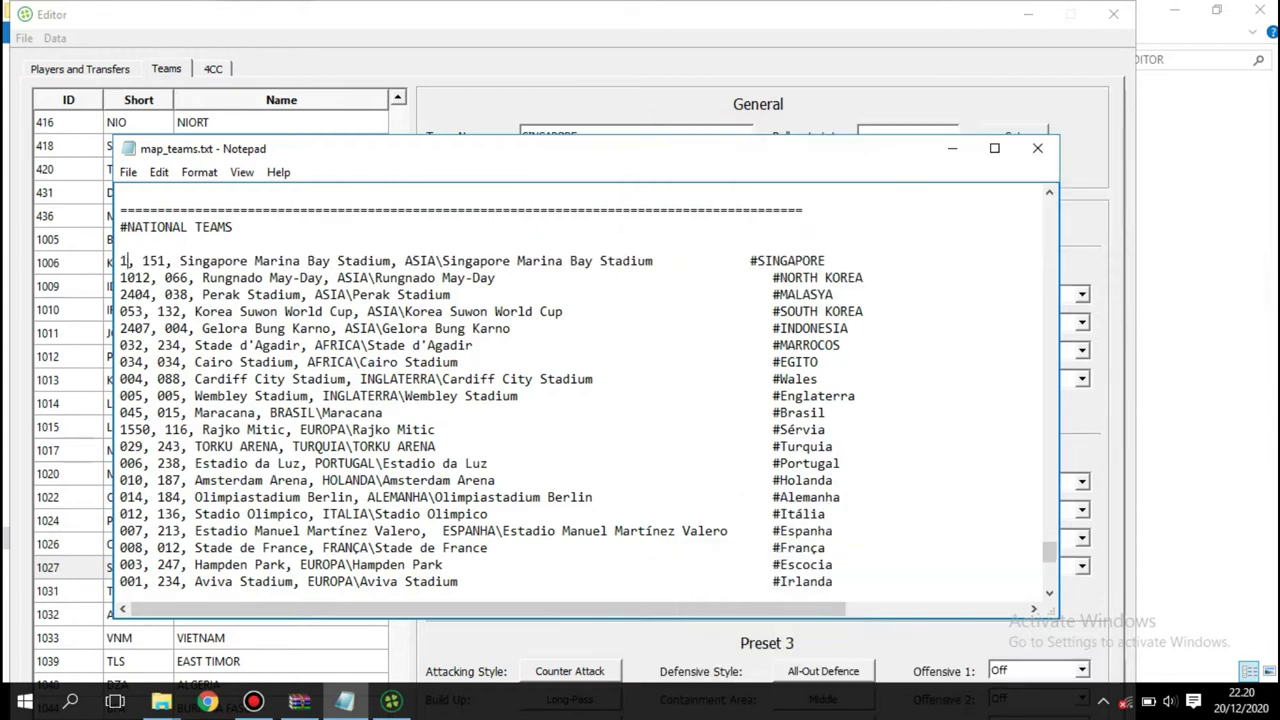
pyautogui.write('0')
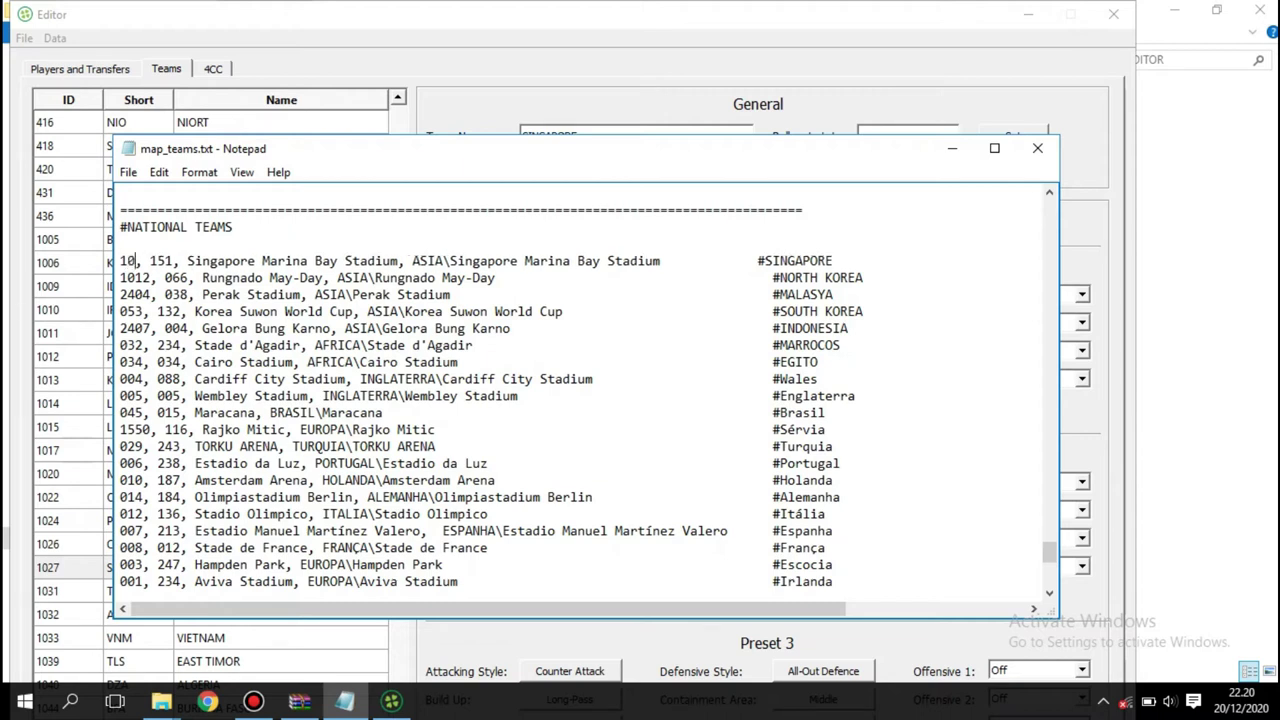
pyautogui.write('27')
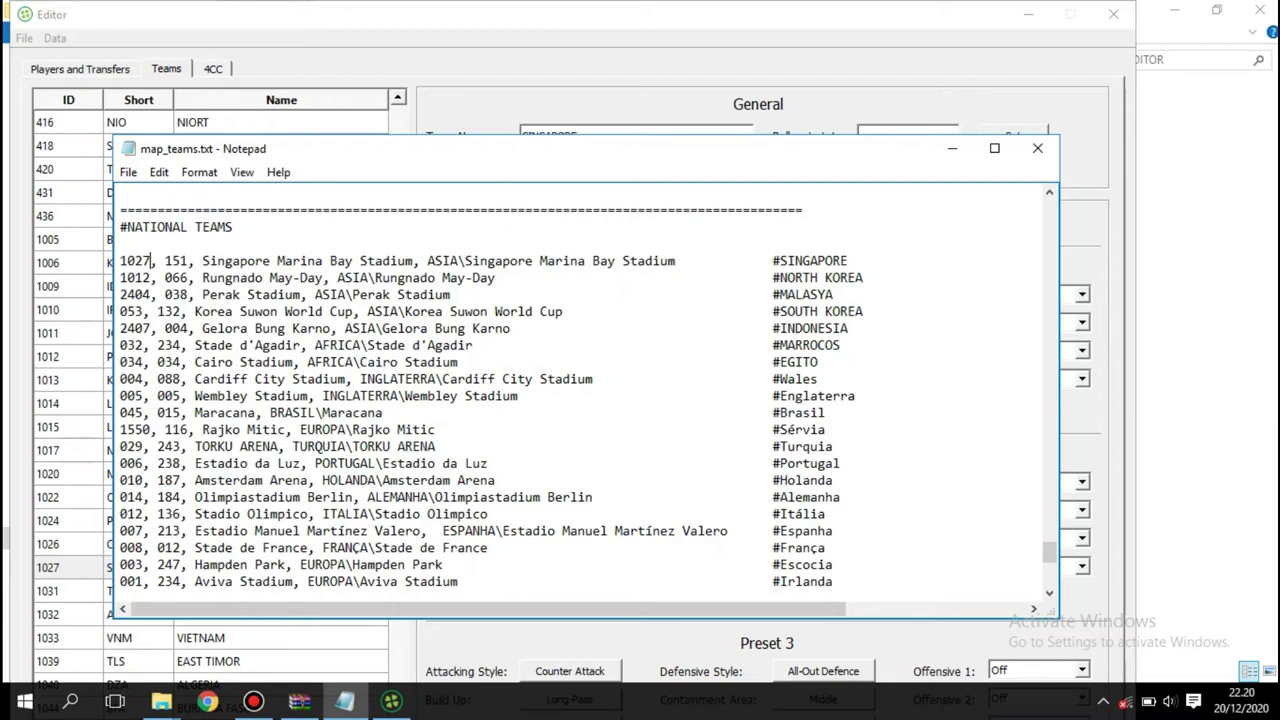
pyautogui.click(1037, 148)
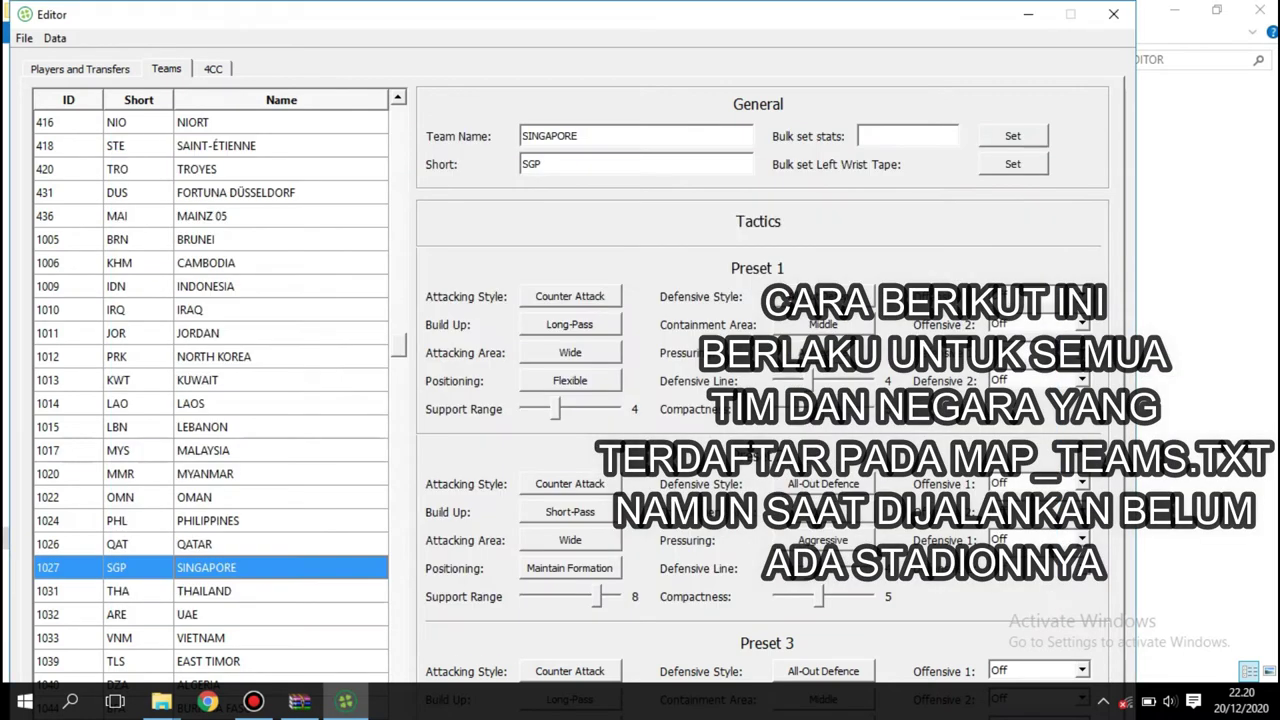
# Close the editor and open the Pro Evolution Soccer 2017 folder on Local Disk (F:)
pyautogui.click(1113, 14)
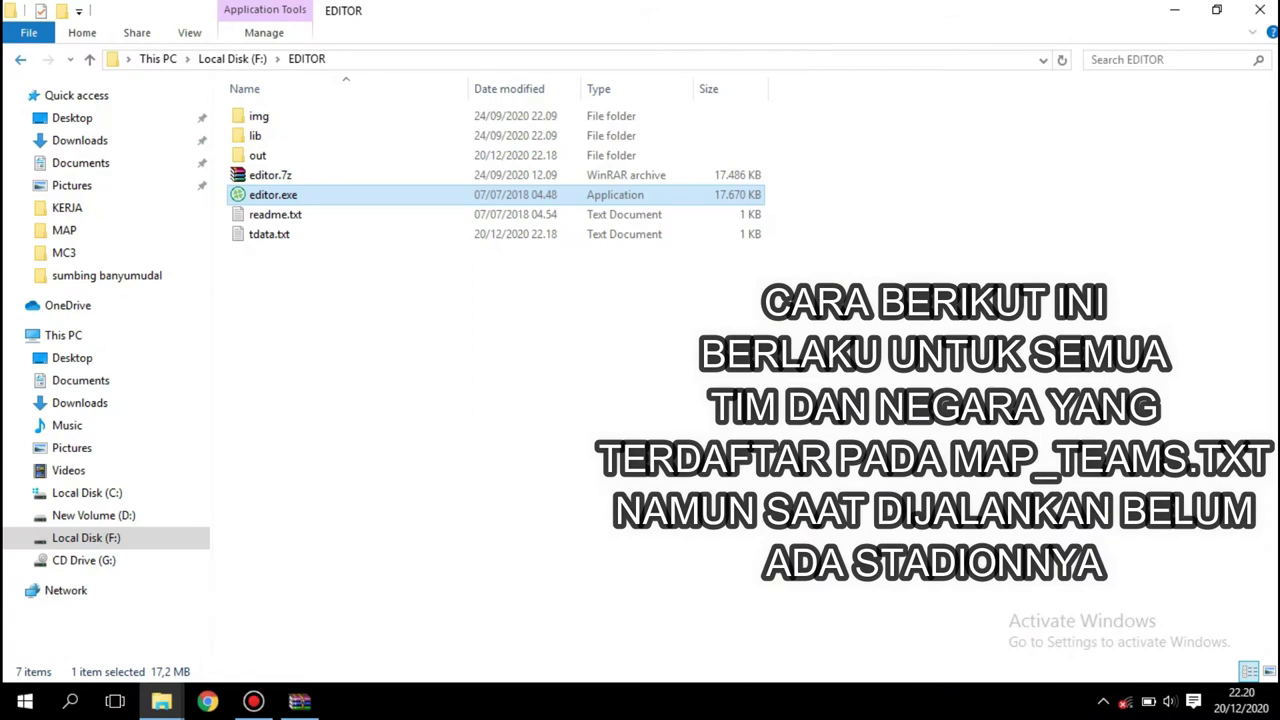
pyautogui.hotkey('alt', 'Up')
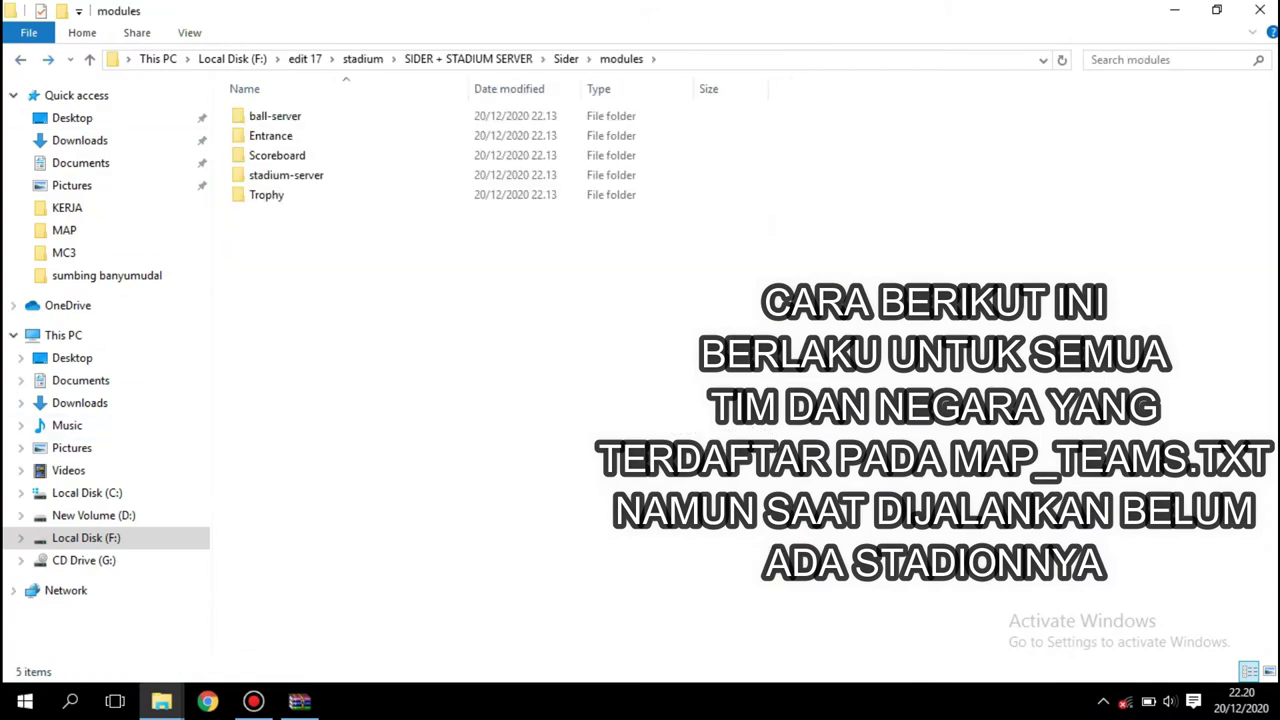
pyautogui.hotkey('alt', 'Up')
pyautogui.hotkey('alt', 'Up')
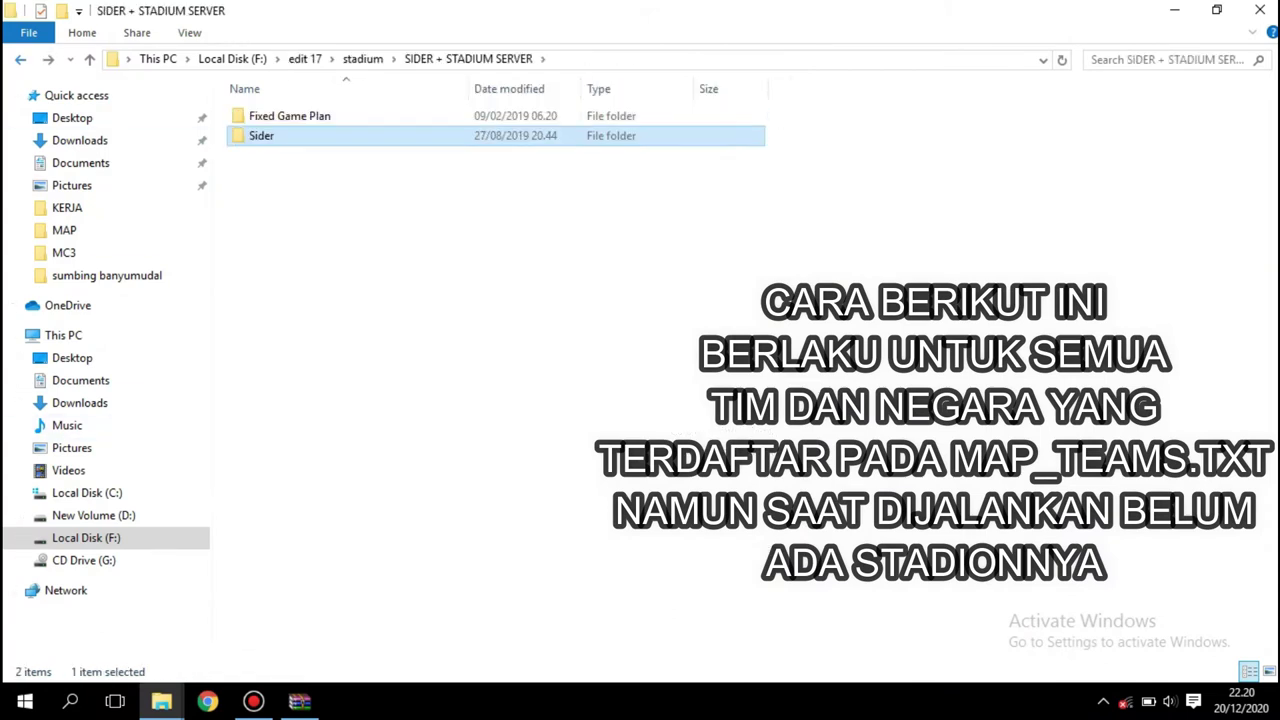
pyautogui.hotkey('alt', 'Up')
pyautogui.hotkey('alt', 'Up')
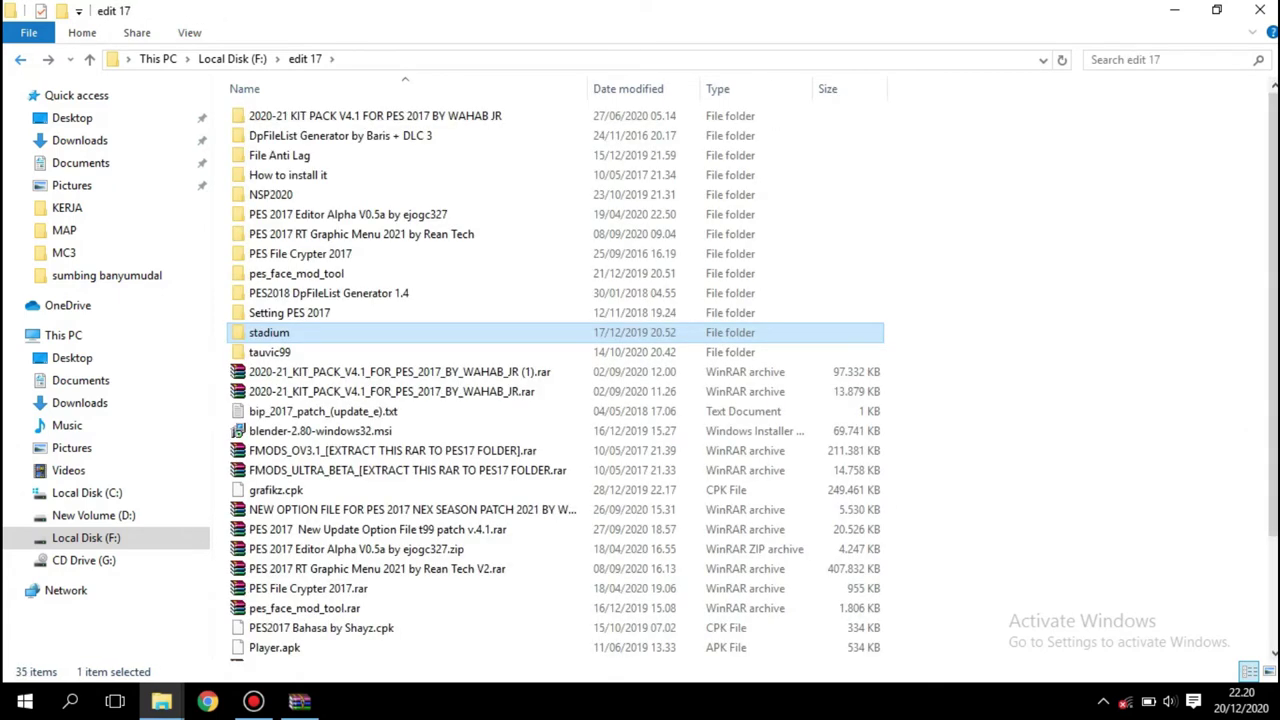
pyautogui.hotkey('alt', 'Up')
pyautogui.doubleClick(300, 293)
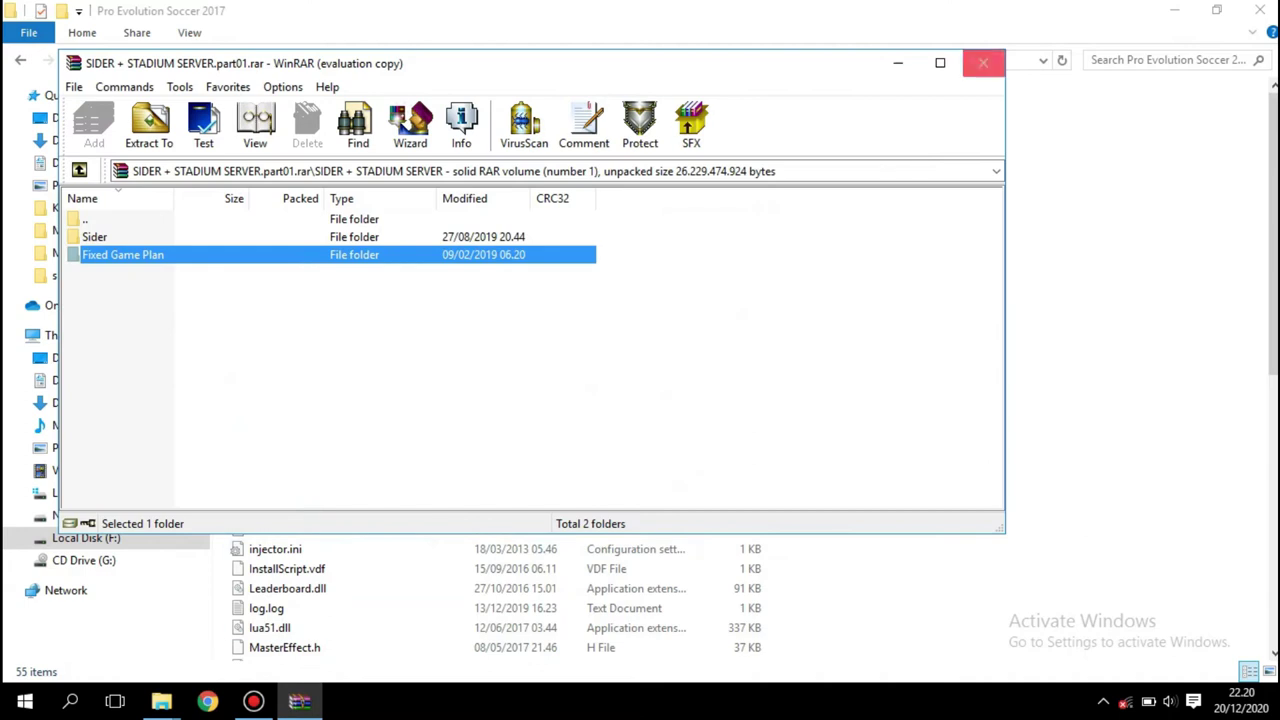
# Close the WinRAR archive window and the stadium-server folder window, leaving the game folder open
pyautogui.click(983, 62)
pyautogui.moveTo(161, 701)
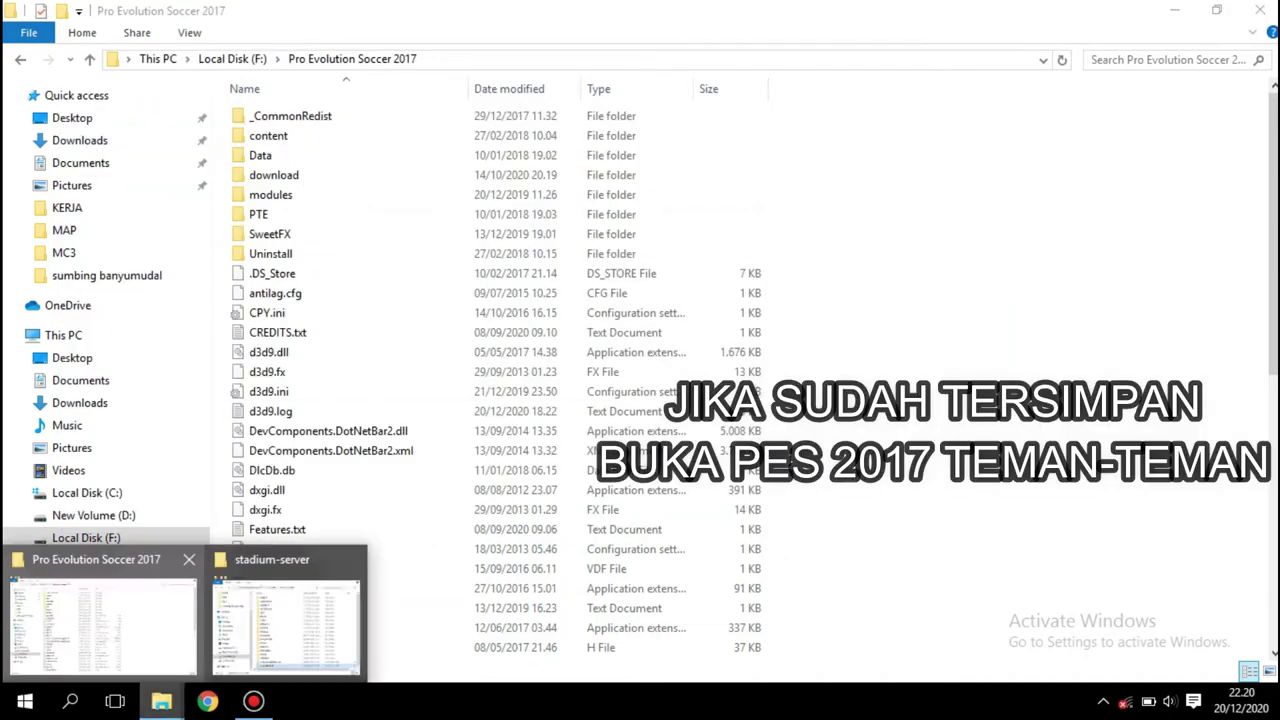
pyautogui.click(286, 620)
pyautogui.click(1193, 71)
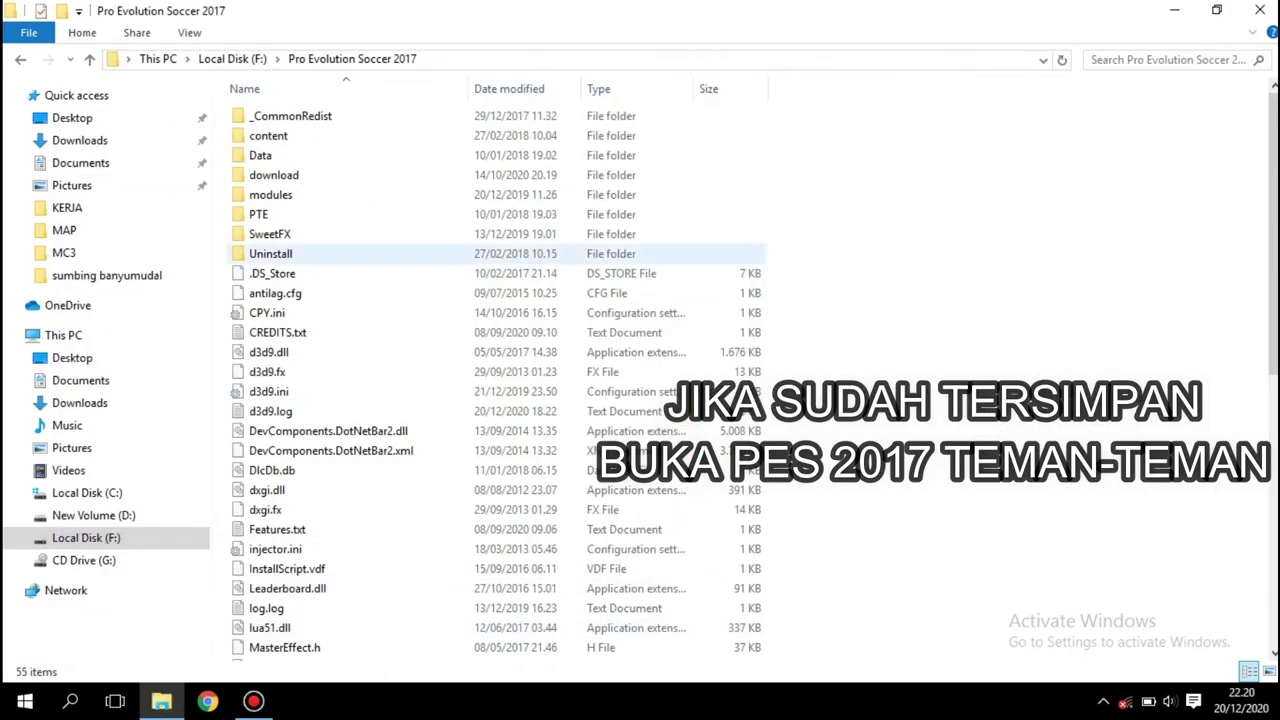
# Start sider.exe from the game folder, followed by PES2017.exe
pyautogui.scroll(-9, 500, 450)
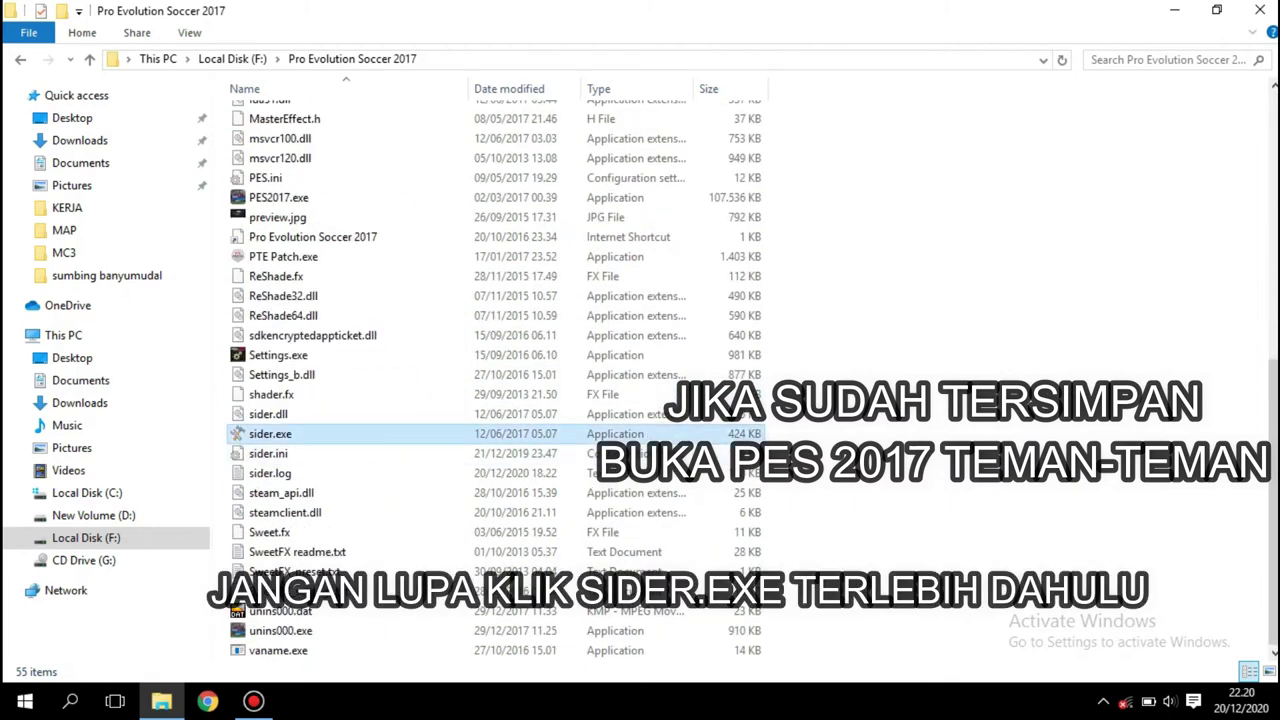
pyautogui.click(270, 434)
pyautogui.doubleClick(270, 433)
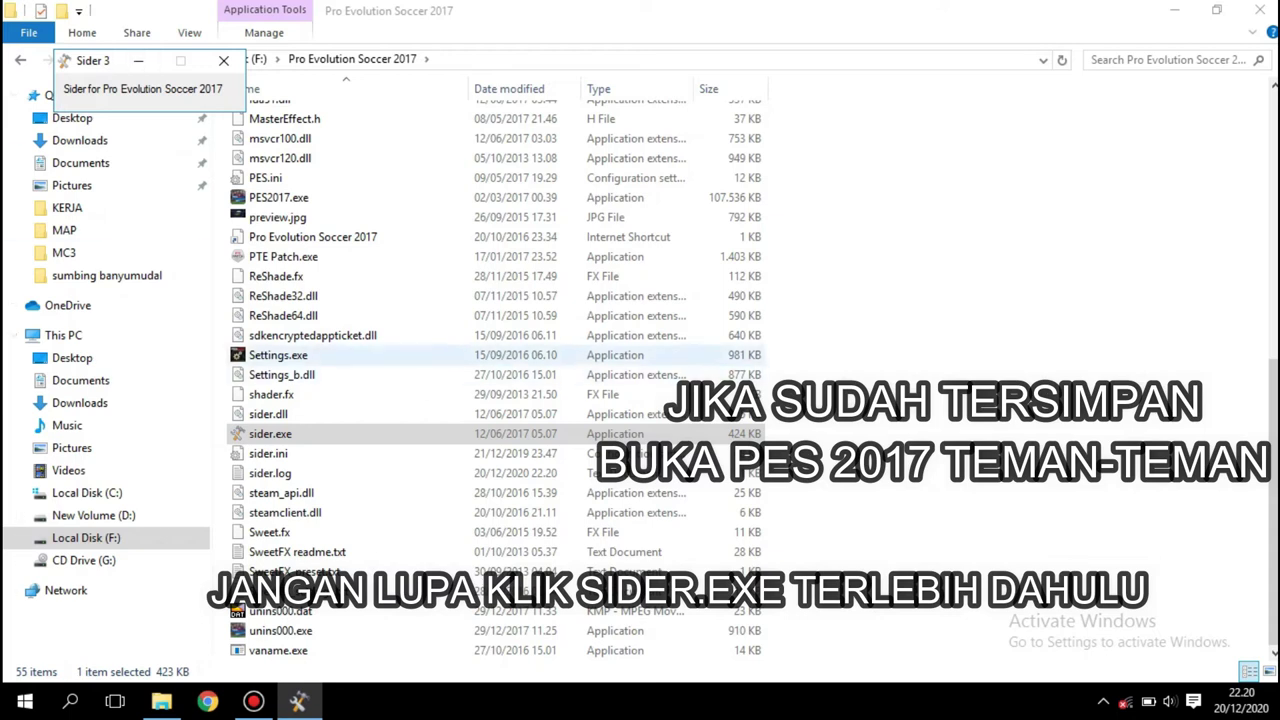
pyautogui.click(278, 197)
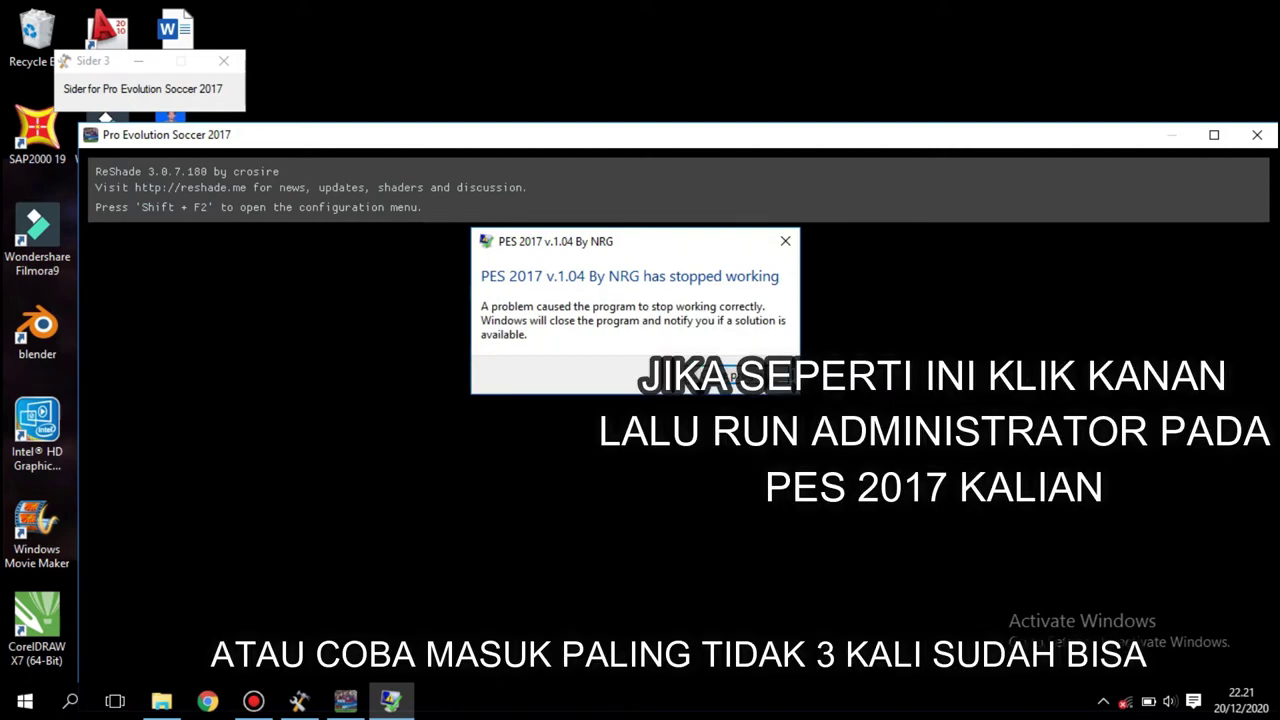
# Dismiss the crash message and bring the game past its intro video and title screen
pyautogui.press('Return')
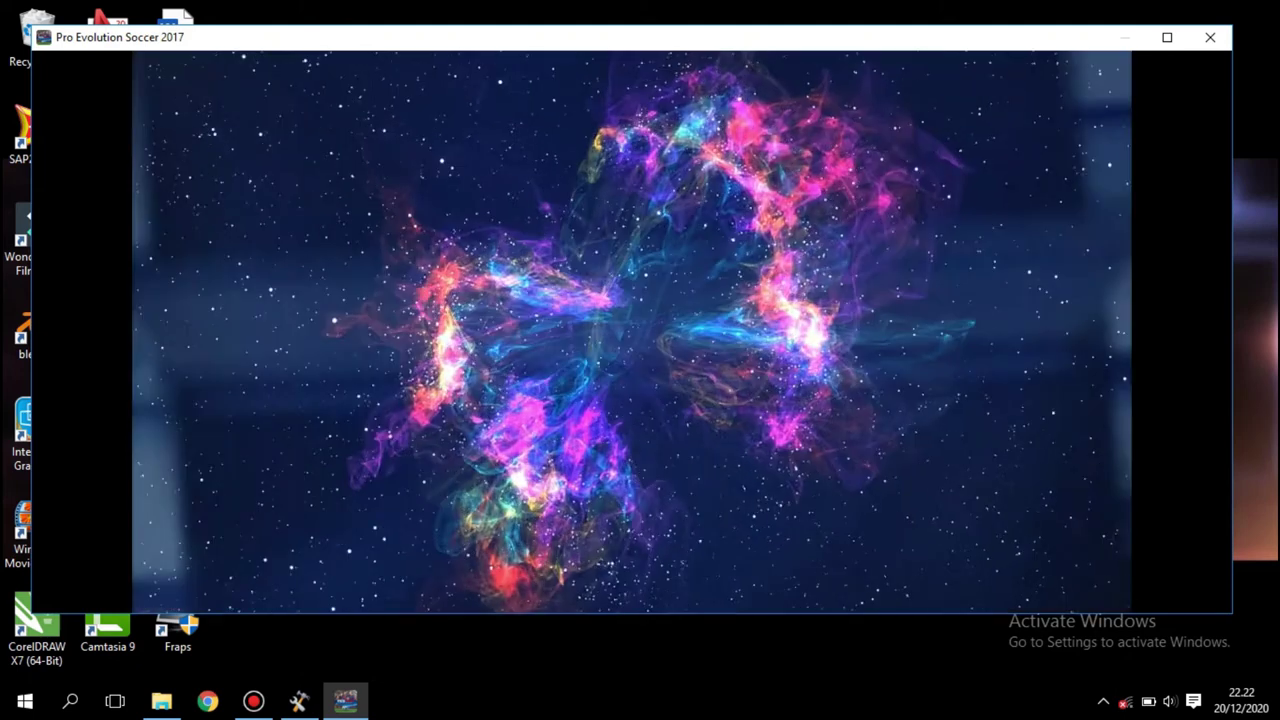
pyautogui.press('Return')
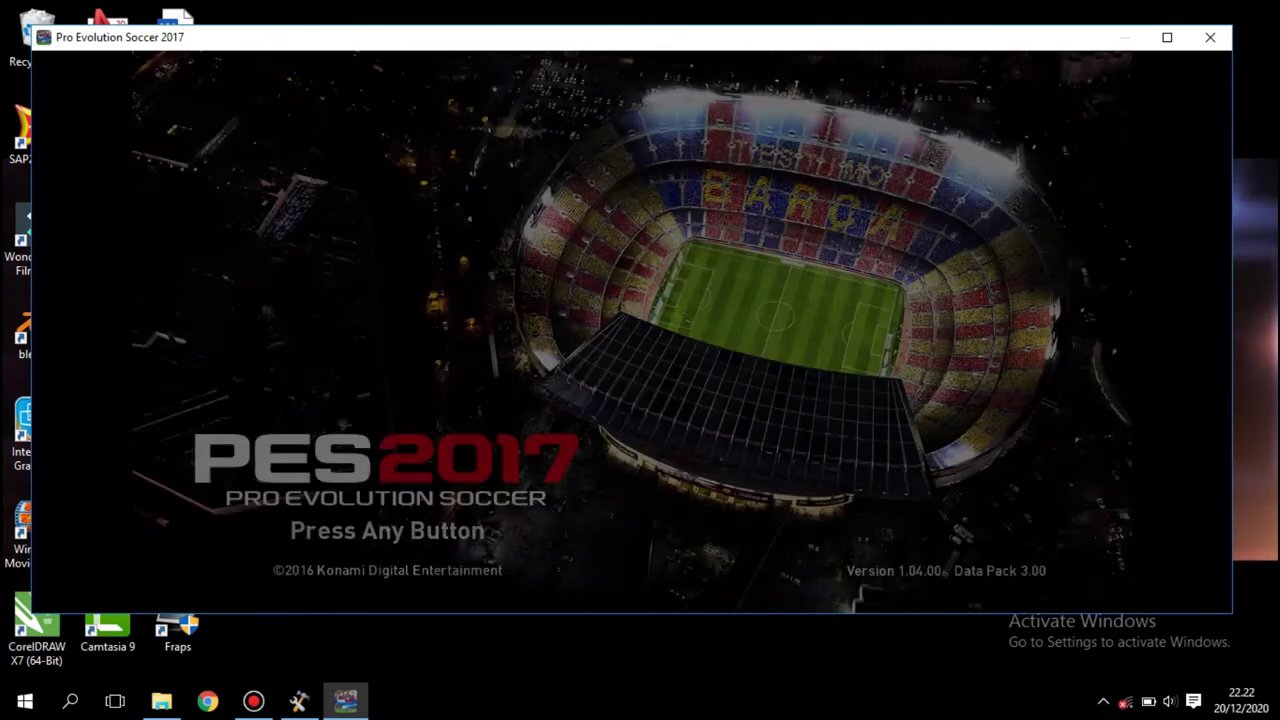
pyautogui.press('Return')
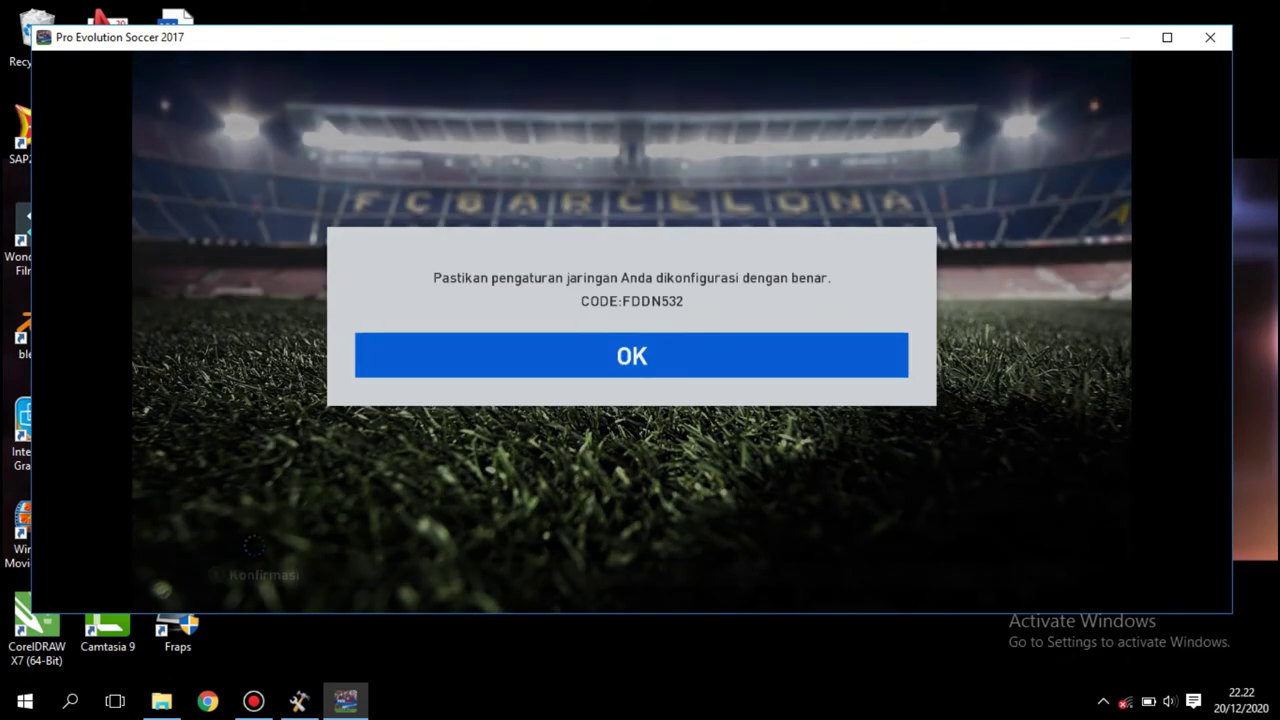
# Dismiss the network settings message and start a Pertandingan Eksibisi match under Mainkan Pertandingan
pyautogui.press('Return')
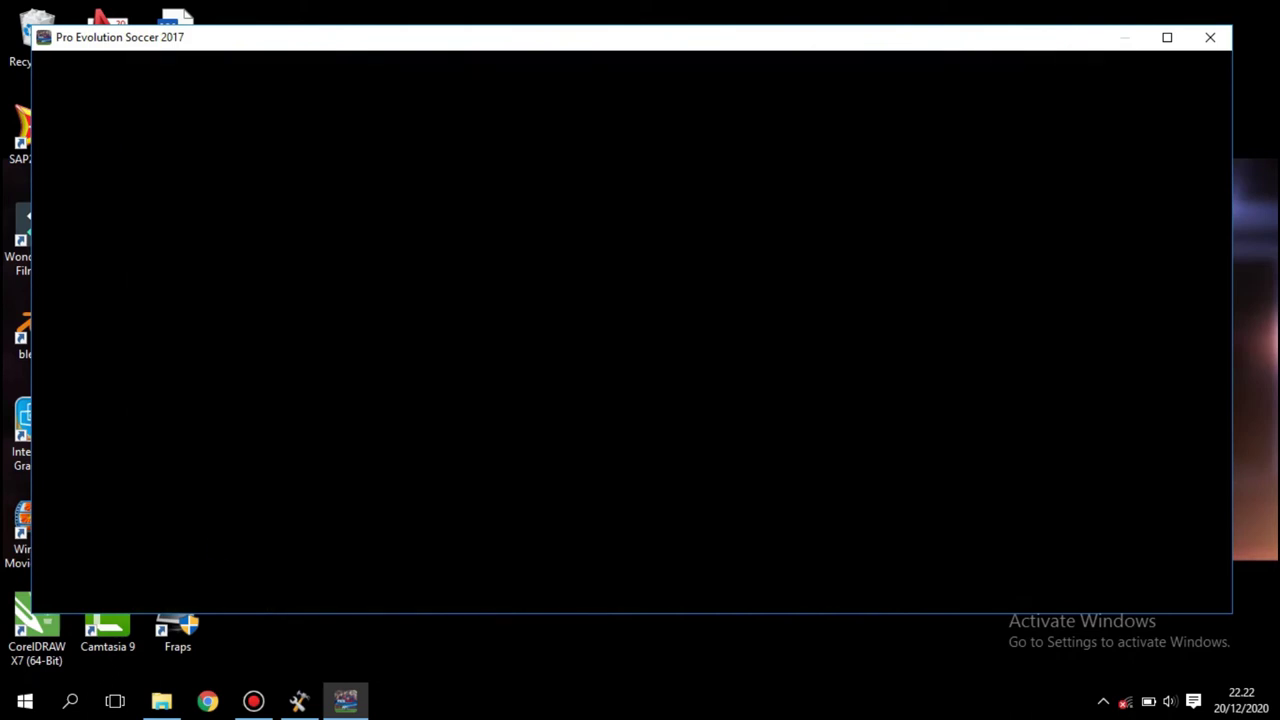
pyautogui.press('Right')
pyautogui.press('Right')
pyautogui.press('Right')
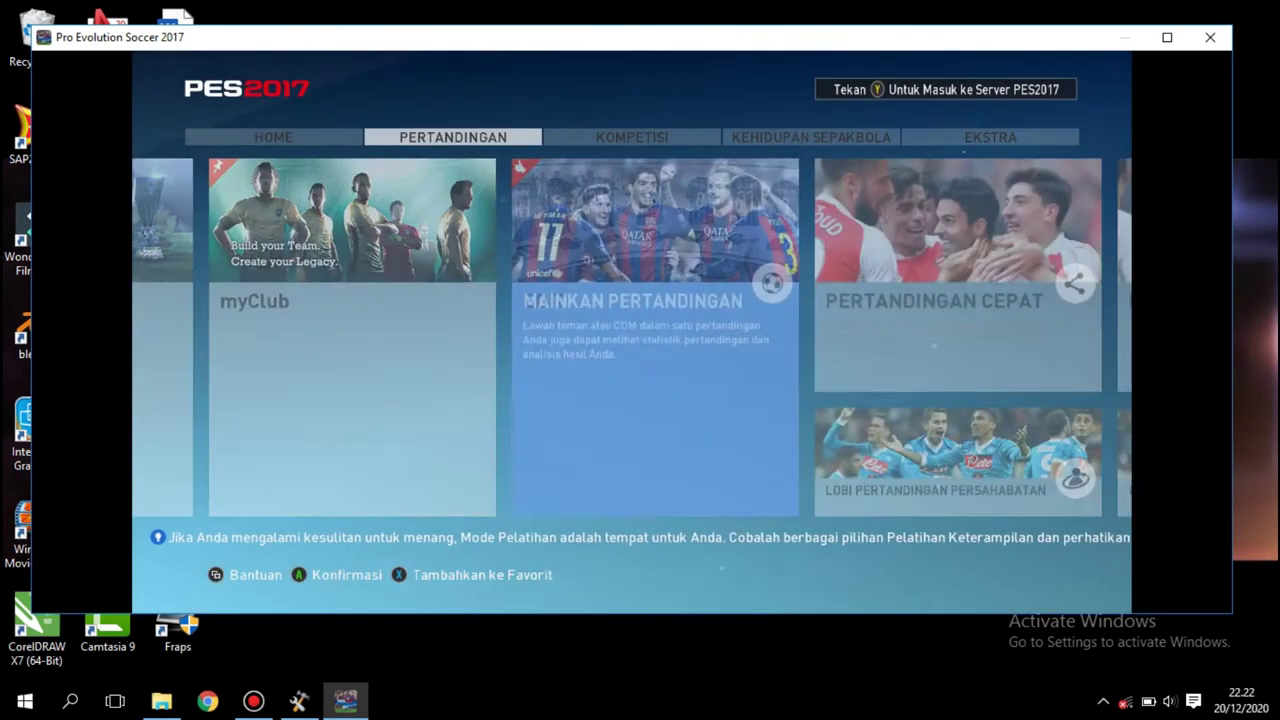
pyautogui.press('Return')
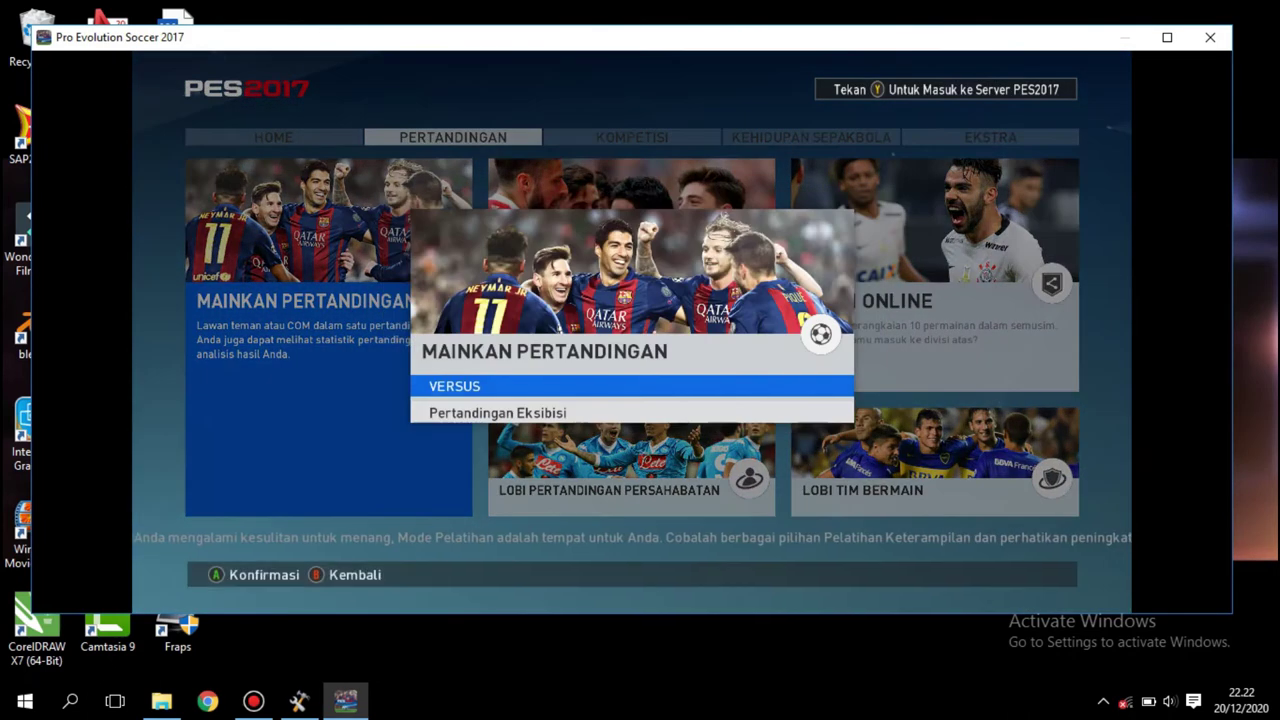
pyautogui.press('Down')
pyautogui.press('Return')
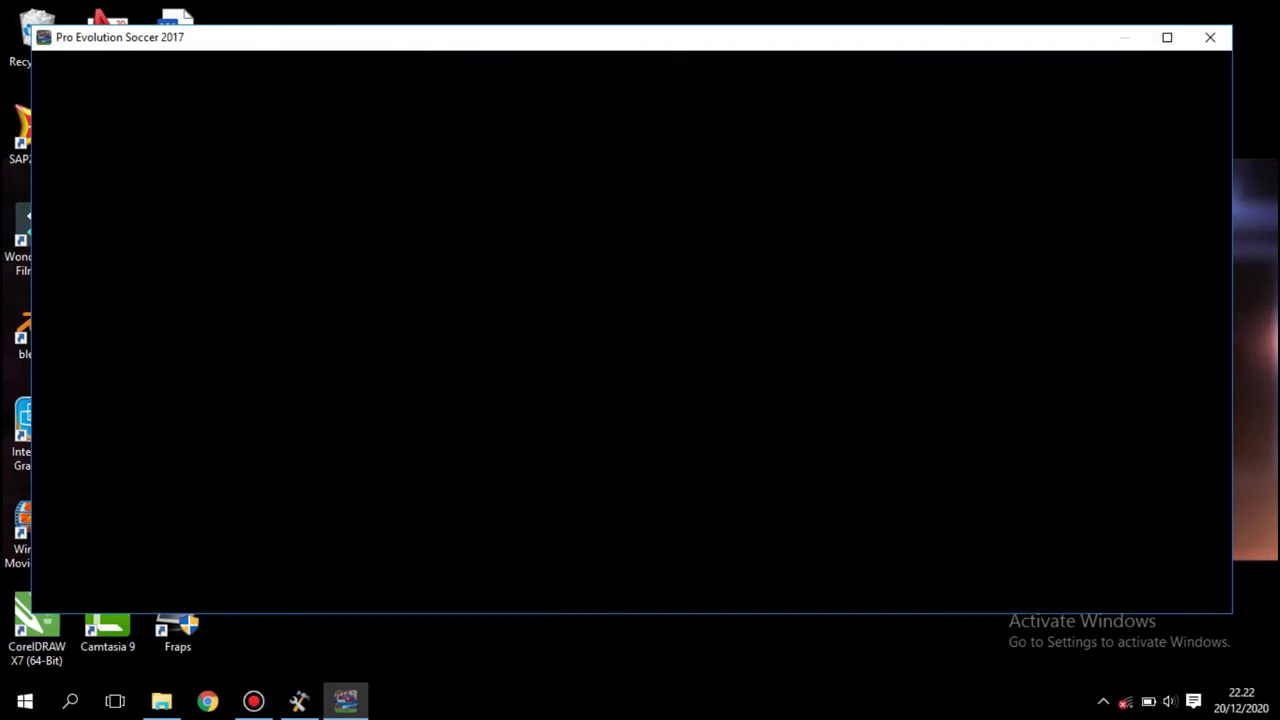
# Accept the default controller assignment and proceed to the team selection for the exhibition match
pyautogui.press('Return')
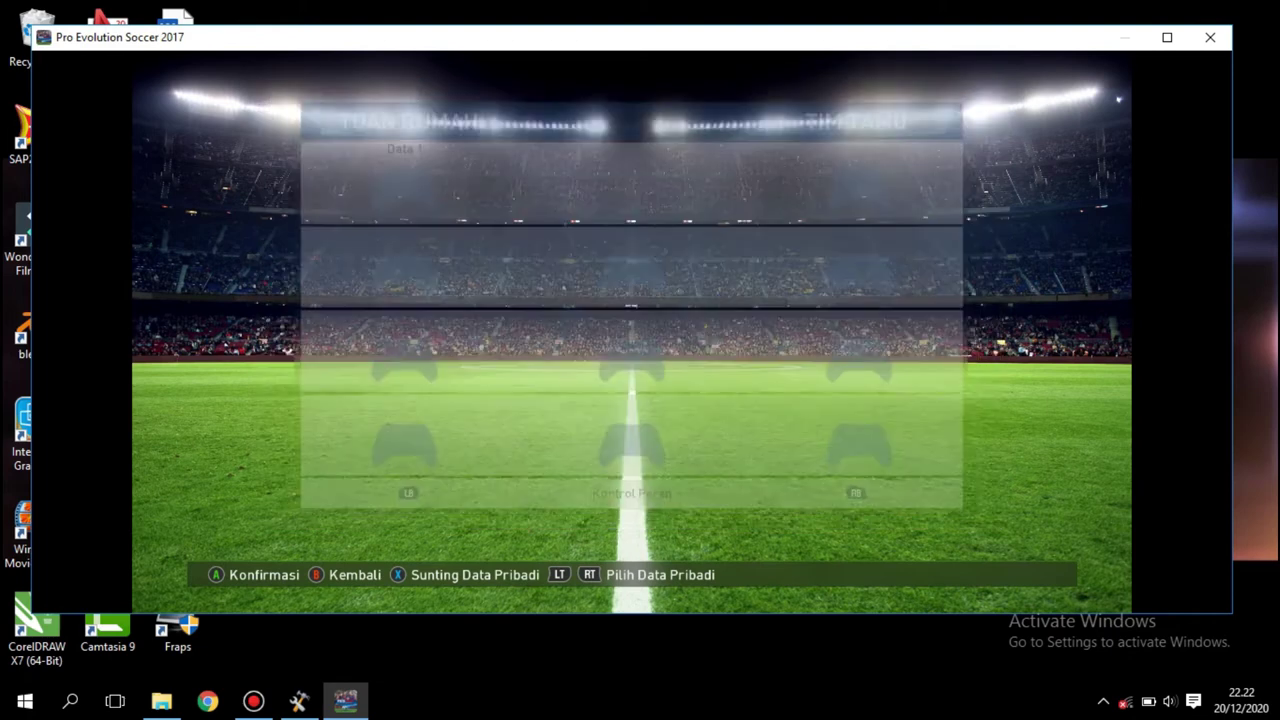
pyautogui.press('Return')
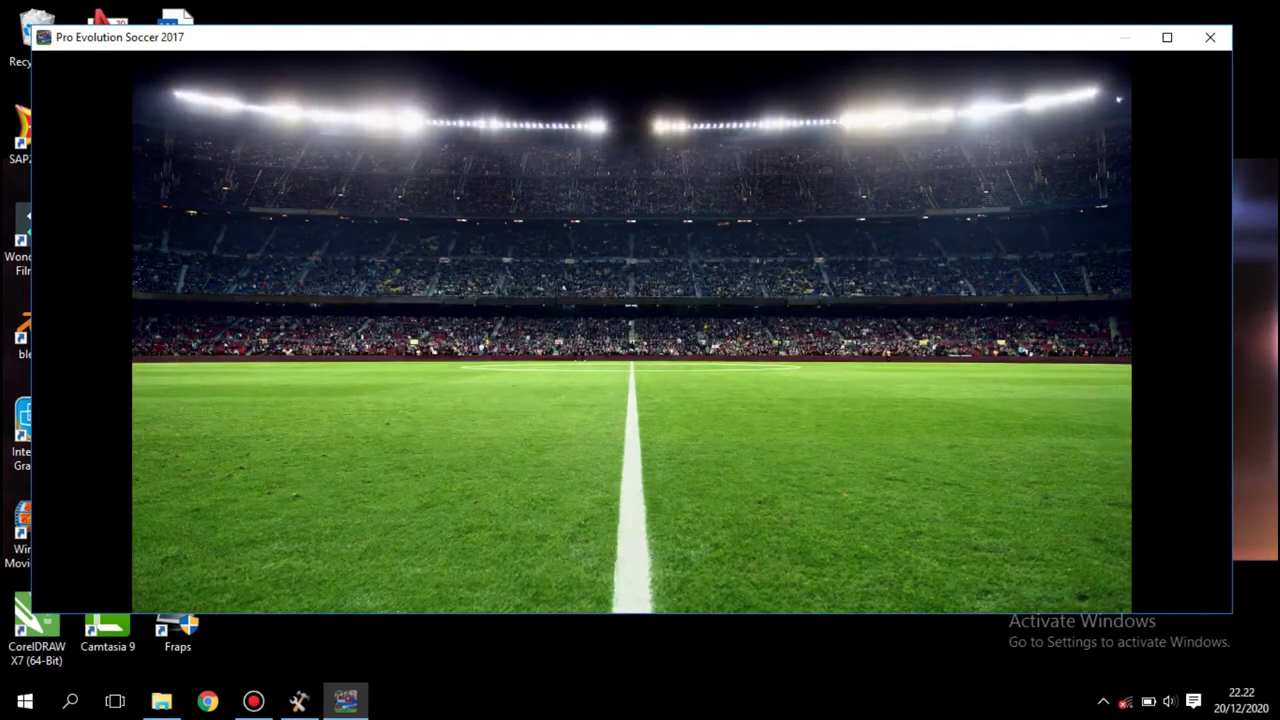
pyautogui.press('Return')
# Open the Asia-Oseania group in the home side's (Tuan Rumah) team list
pyautogui.press('Down')
pyautogui.press('Down')
pyautogui.press('Down')
pyautogui.press('Down')
pyautogui.press('Down')
pyautogui.press('Down')
pyautogui.press('Down')
pyautogui.press('Down')
pyautogui.press('Down')
pyautogui.press('Down')
pyautogui.press('Down')
pyautogui.press('Down')
pyautogui.press('Down')
pyautogui.press('Down')
pyautogui.press('Down')
pyautogui.press('Down')
pyautogui.press('Up')
pyautogui.press('Return')
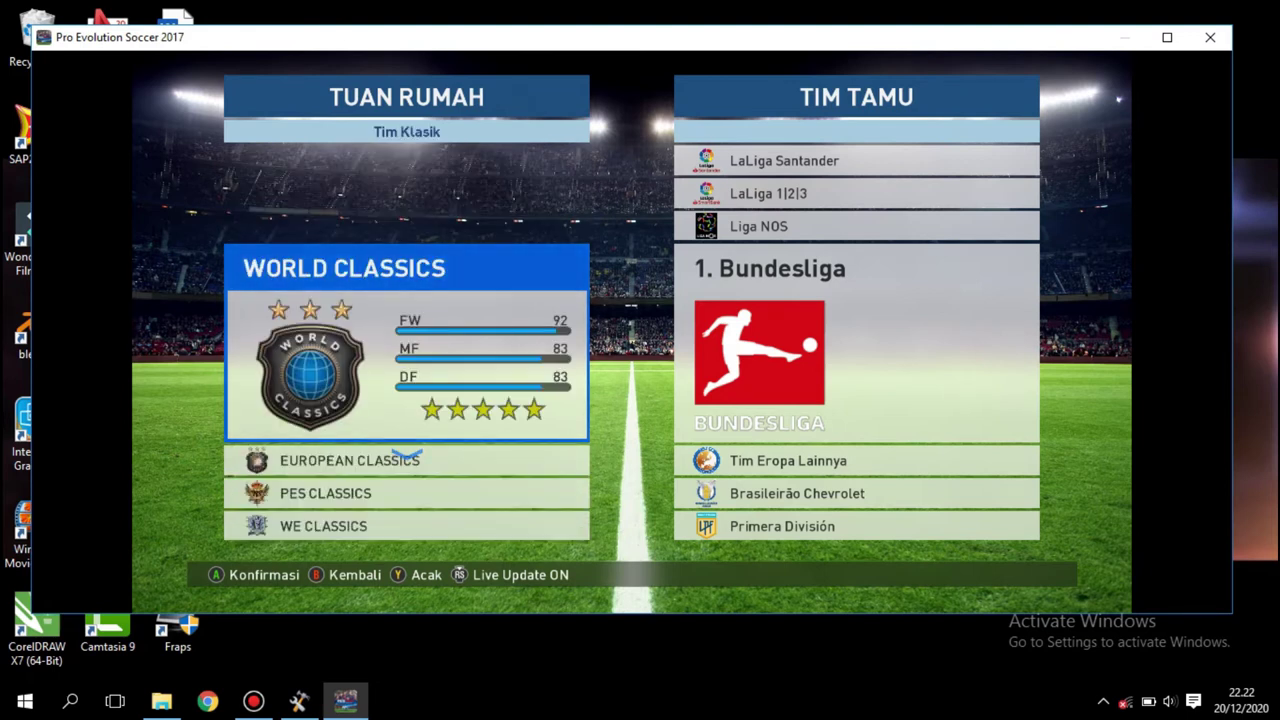
pyautogui.press('Escape')
pyautogui.press('Up')
pyautogui.press('Return')
# Choose Singapore from the Asia-Oseania national teams as the home side
pyautogui.press('Down')
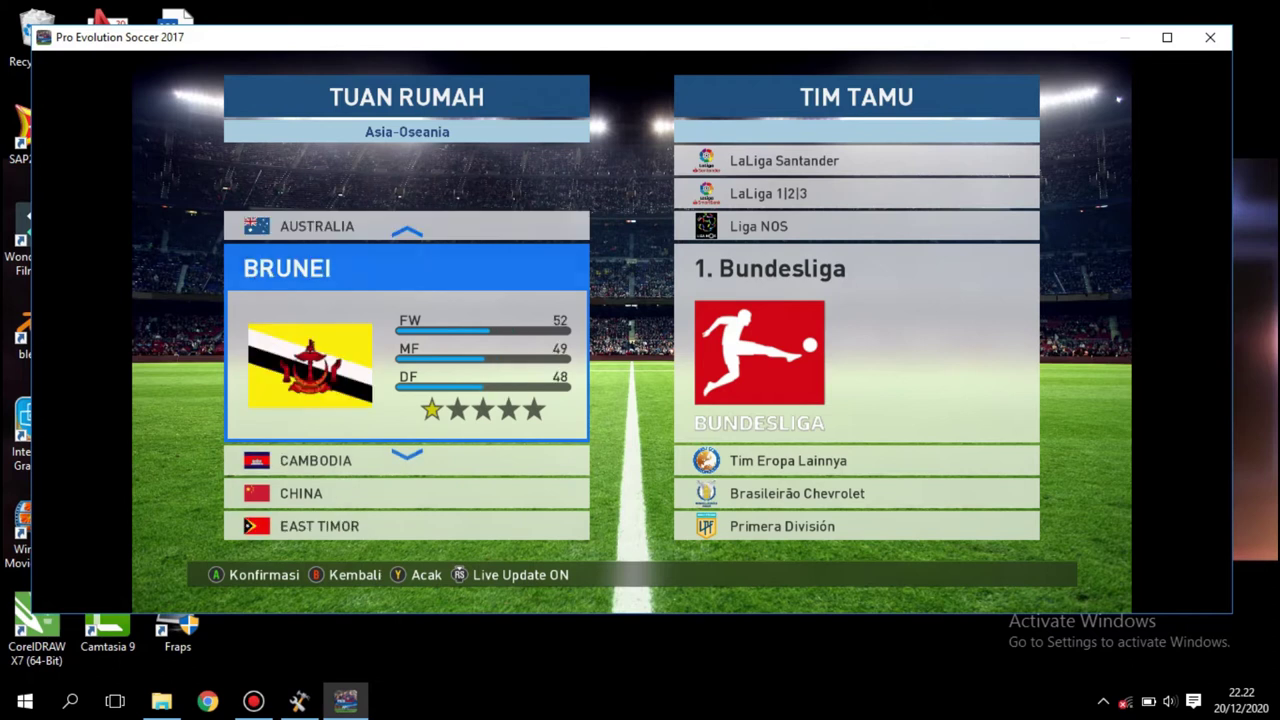
pyautogui.press('Down')
pyautogui.press('Down')
pyautogui.press('Down')
pyautogui.press('Down')
pyautogui.press('Down')
pyautogui.press('Down')
pyautogui.press('Down')
pyautogui.press('Down')
pyautogui.press('Down')
pyautogui.press('Down')
pyautogui.press('Down')
pyautogui.press('Down')
pyautogui.press('Down')
pyautogui.press('Down')
pyautogui.press('Down')
pyautogui.press('Down')
pyautogui.press('Down')
pyautogui.press('Down')
pyautogui.press('Down')
pyautogui.press('Down')
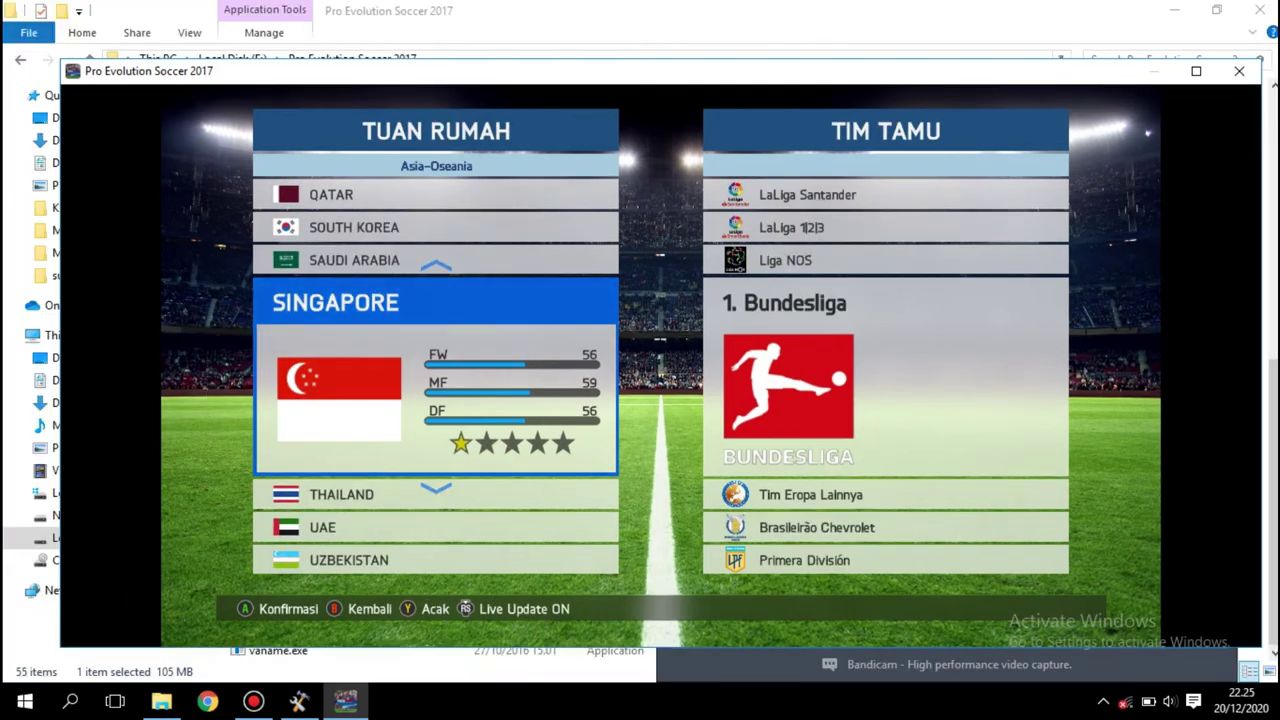
pyautogui.press('Return')
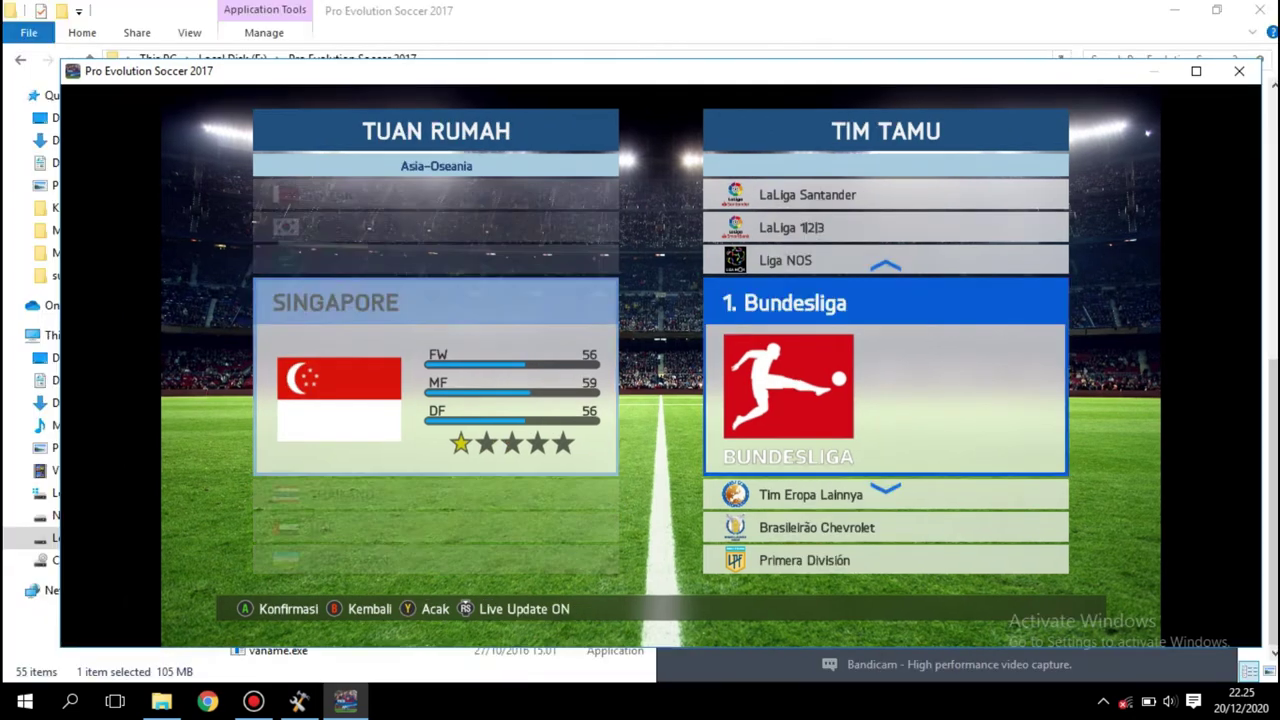
# Open the Asia-Oseania group in the away side's (Tim Tamu) team list
pyautogui.press('Down')
pyautogui.press('Down')
pyautogui.press('Down')
pyautogui.press('Down')
pyautogui.press('Down')
pyautogui.press('Down')
pyautogui.press('Down')
pyautogui.press('Down')
pyautogui.press('Down')
pyautogui.press('Down')
pyautogui.press('Down')
pyautogui.press('Down')
pyautogui.press('Down')
pyautogui.press('Down')
pyautogui.press('Return')
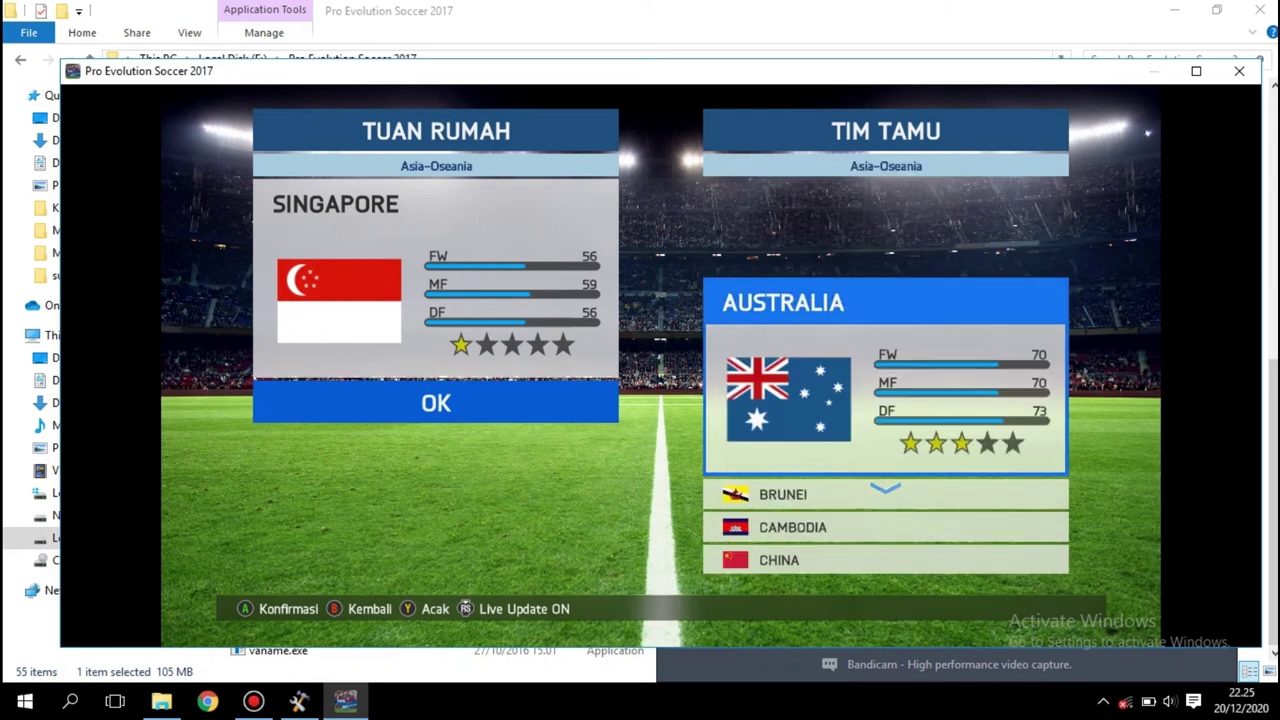
# Set Indonesia as the away team against Singapore and start the match with Kickoff
pyautogui.press('Return')
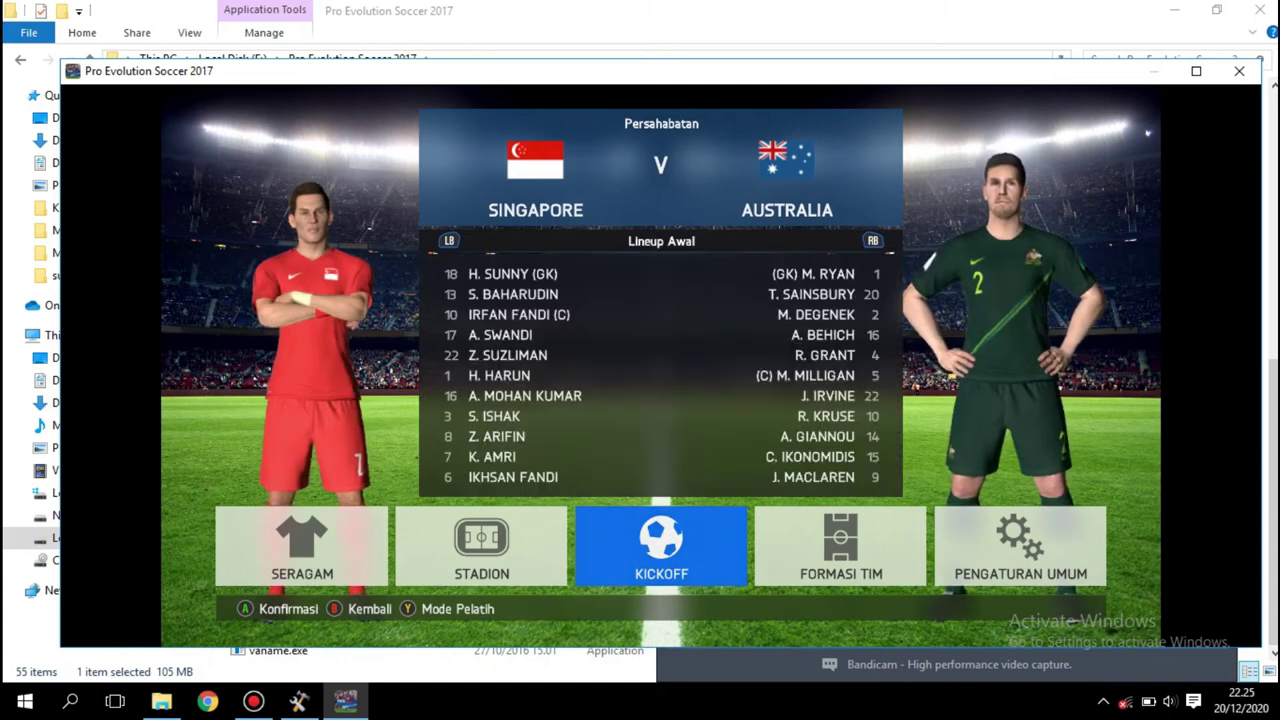
pyautogui.press('Escape')
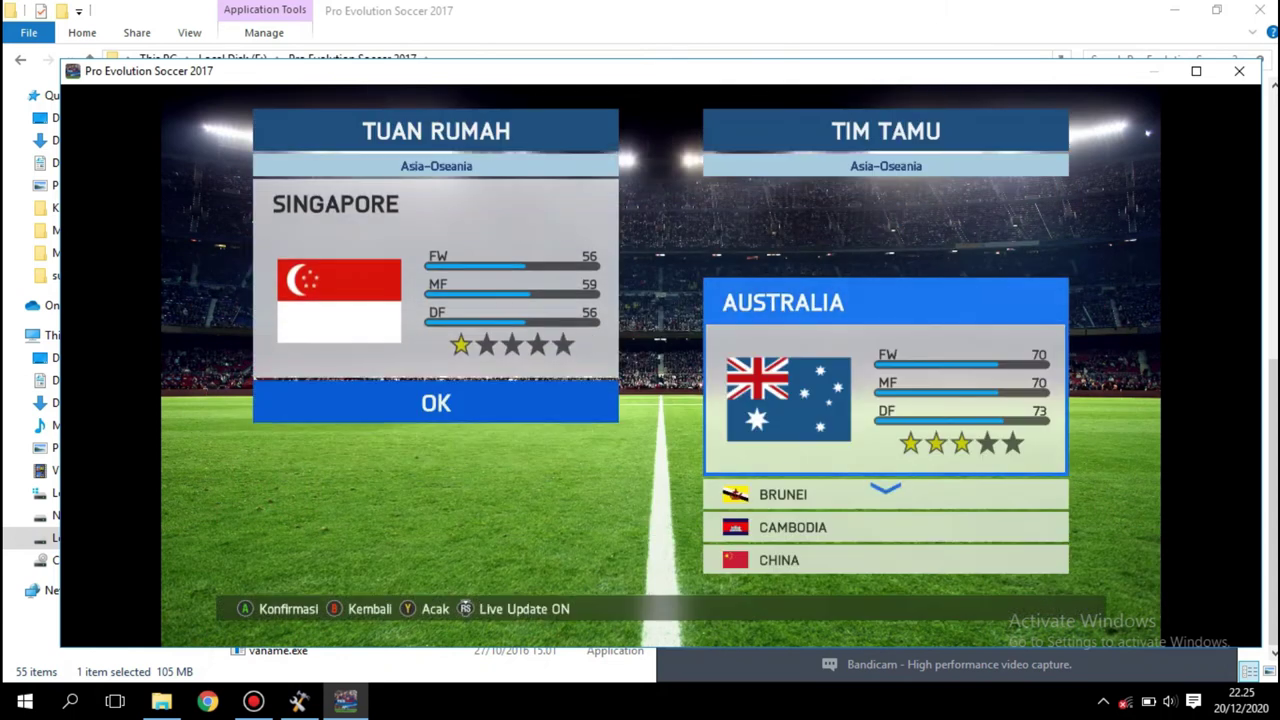
pyautogui.press('Down')
pyautogui.press('Down')
pyautogui.press('Down')
pyautogui.press('Down')
pyautogui.press('Down')
pyautogui.press('Return')
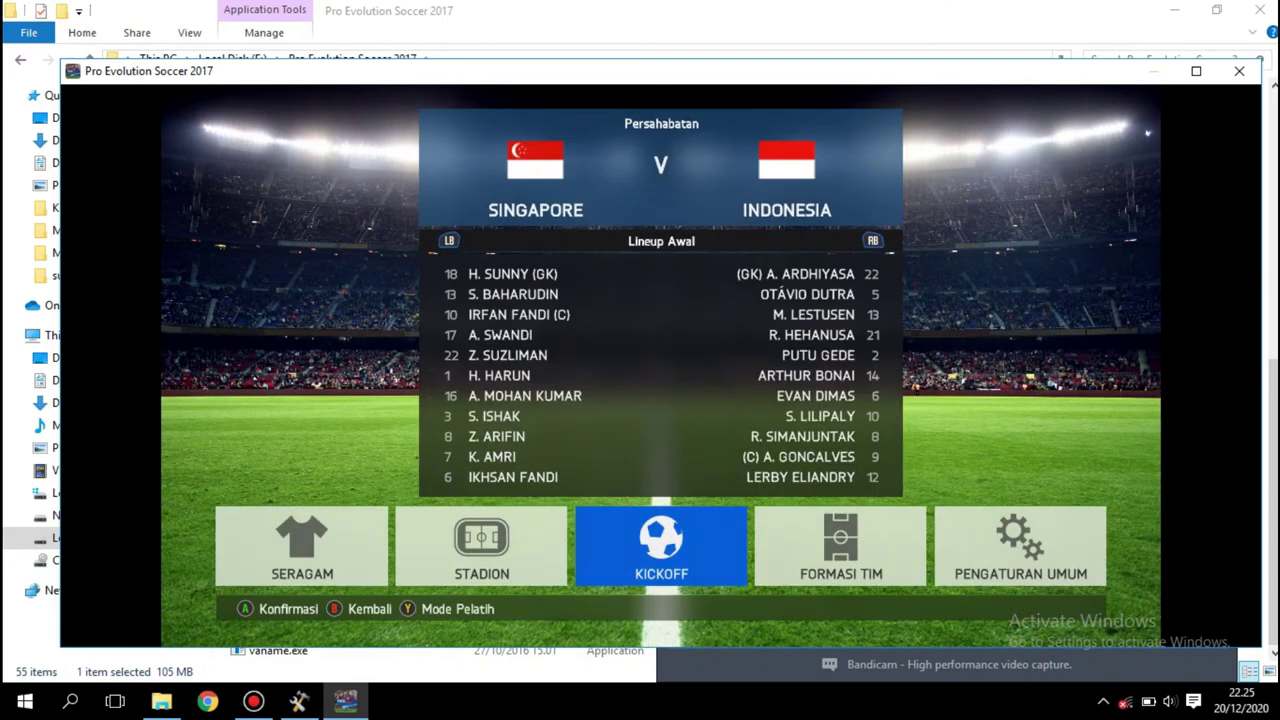
pyautogui.press('Return')
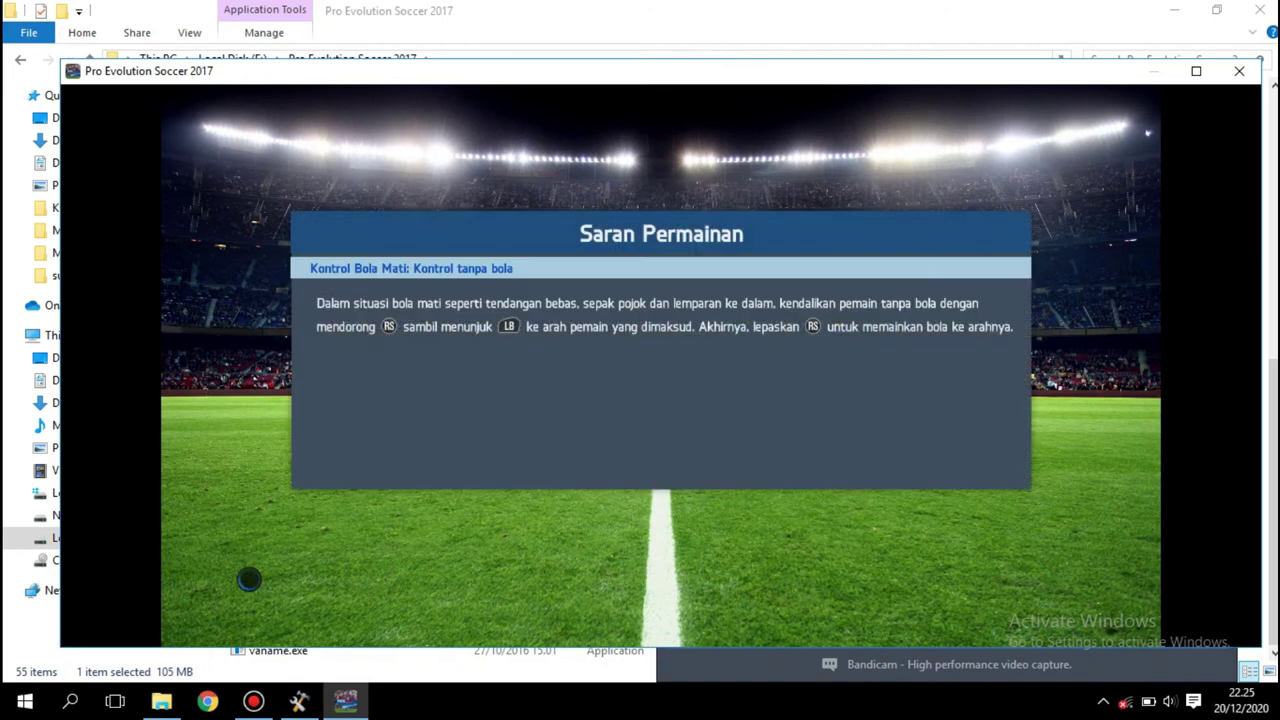